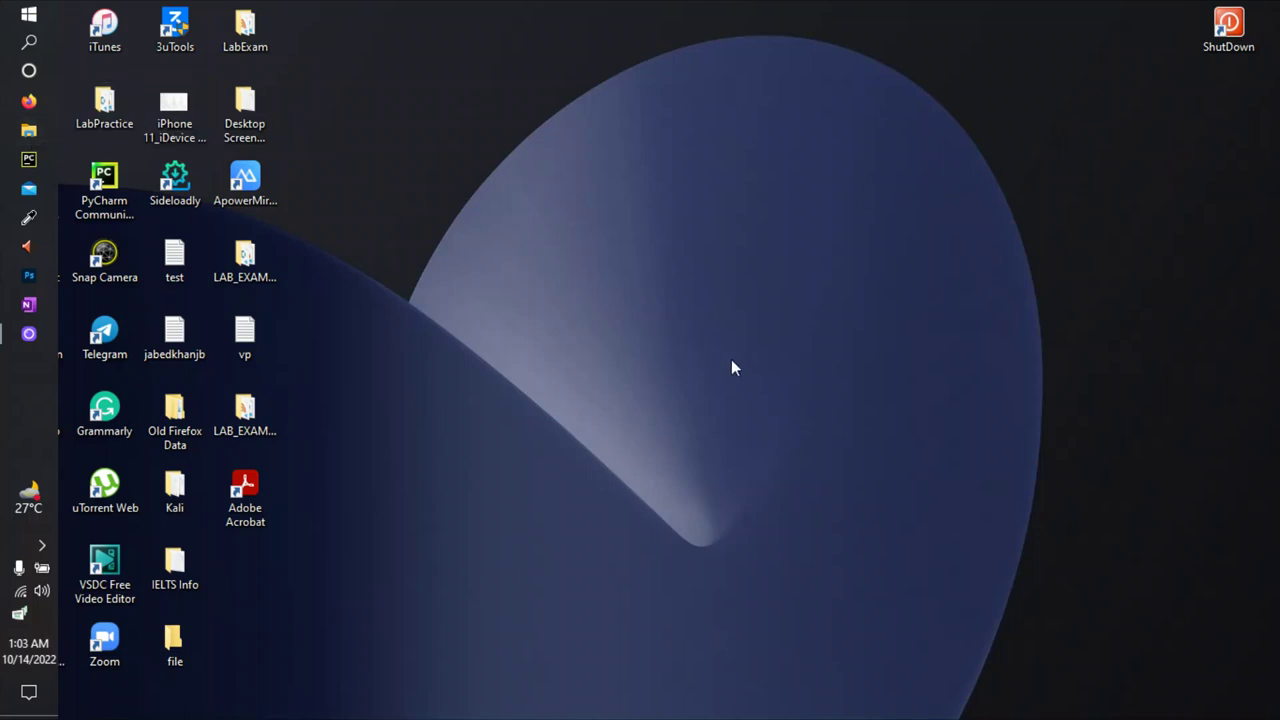
Open File Explorer and view the computer's drives under This PC
key(super+e)
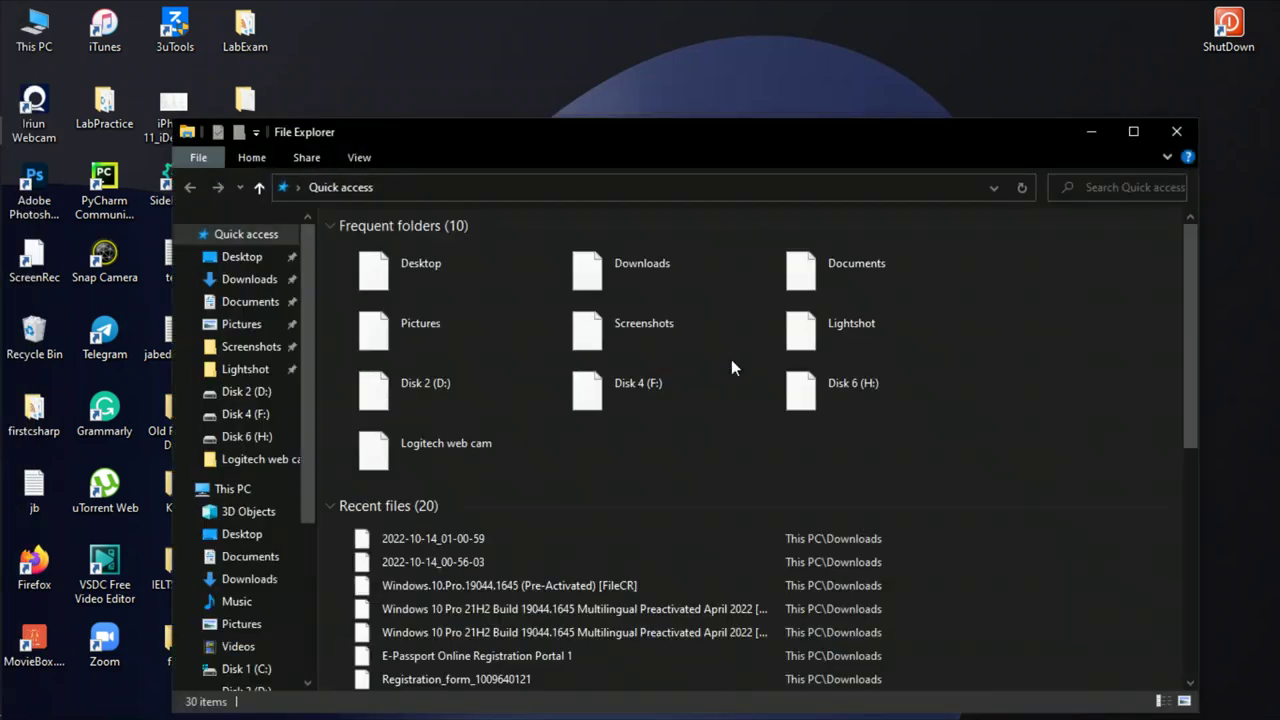
click(238, 488)
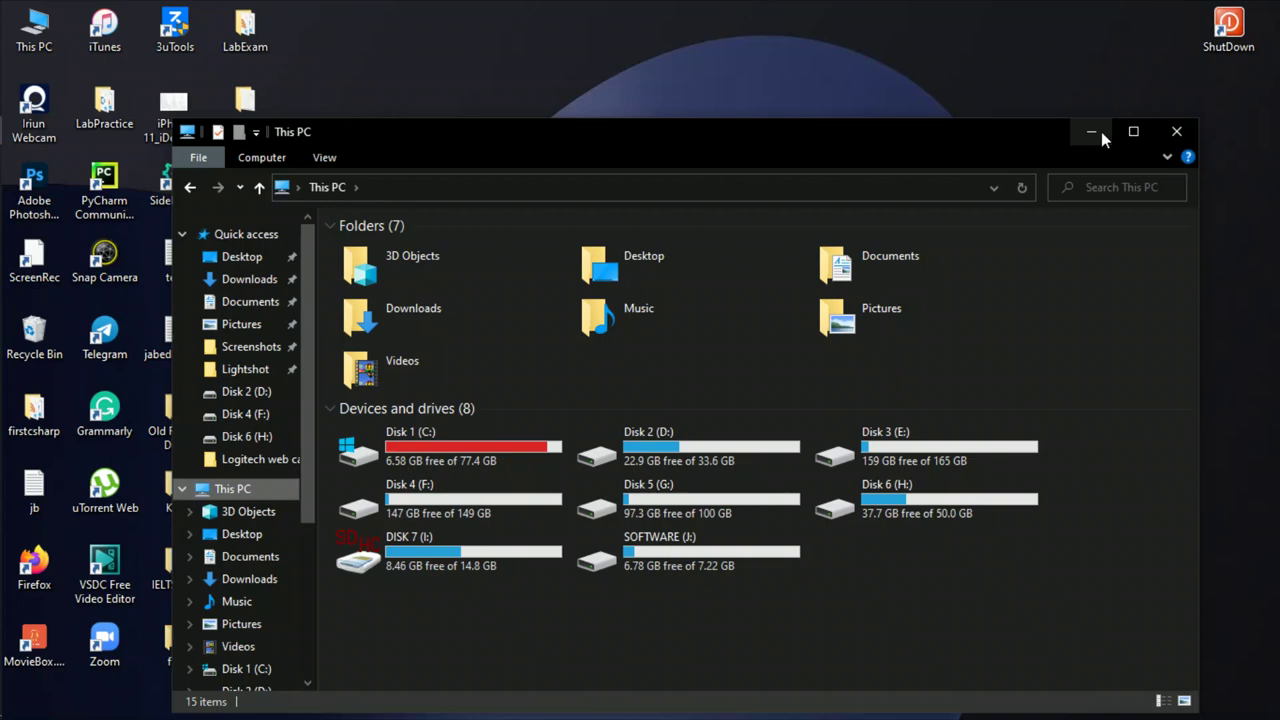
Switch to Firefox, search the web for "rufus" and open the official rufus.ie site
click(26, 104)
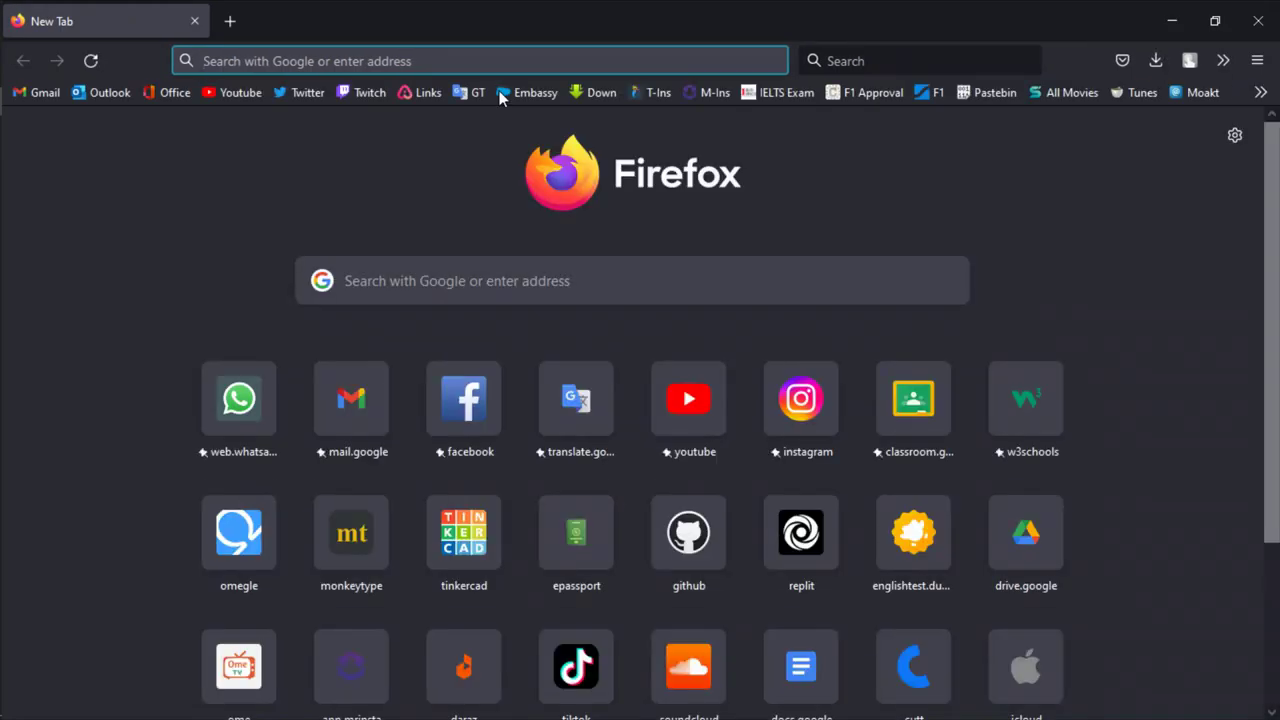
text(rufu)
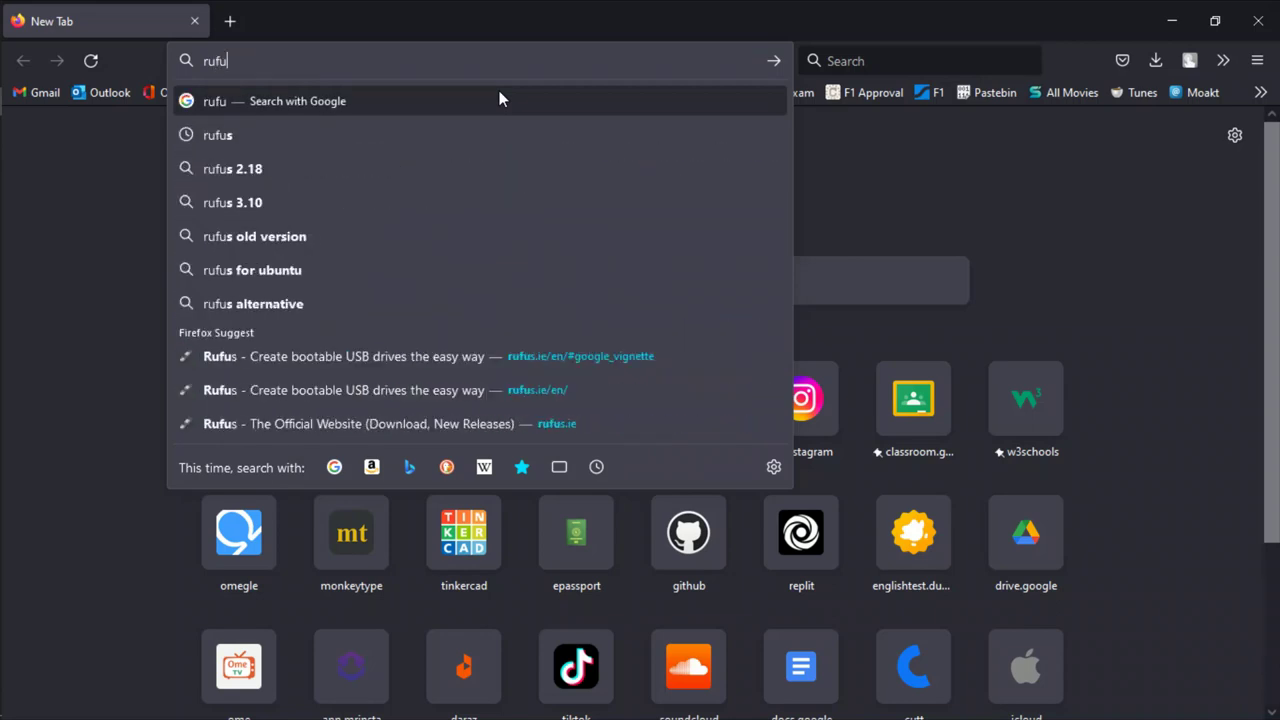
text(s)
key(Return)
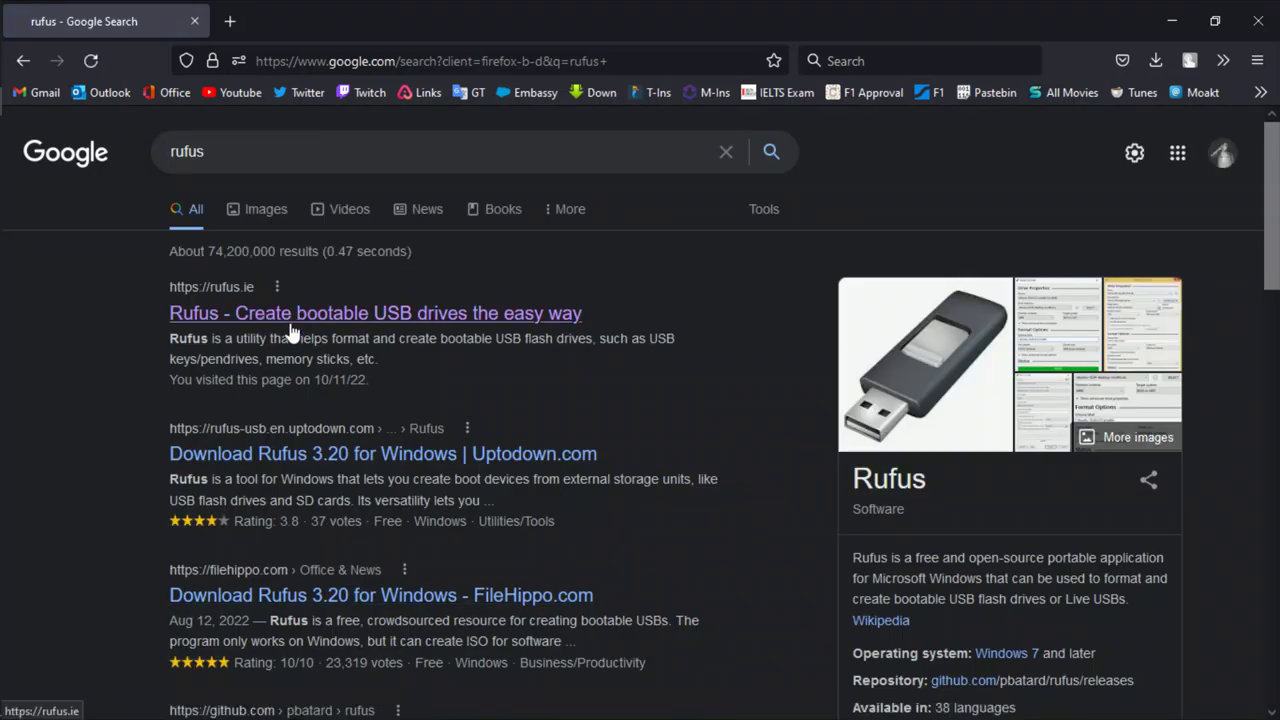
click(212, 314)
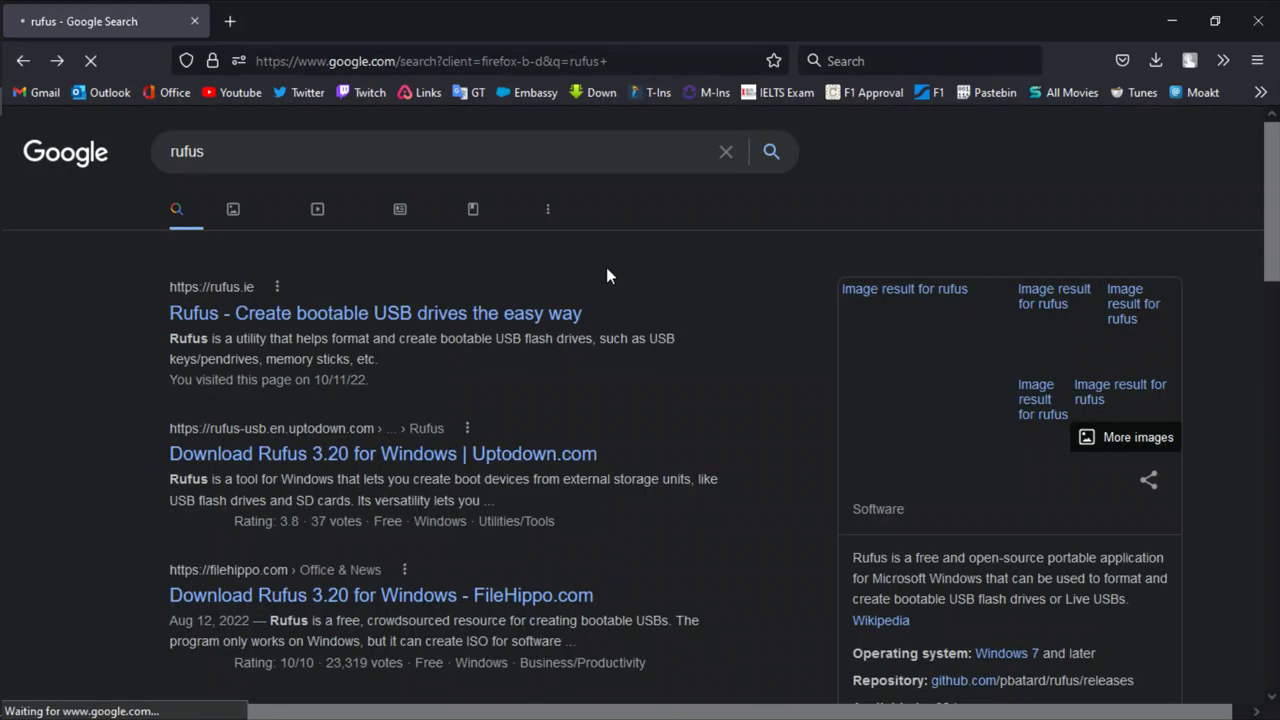
Download Rufus 3.20 from the Download section of the Rufus site
scroll(1000, 437, down, 2)
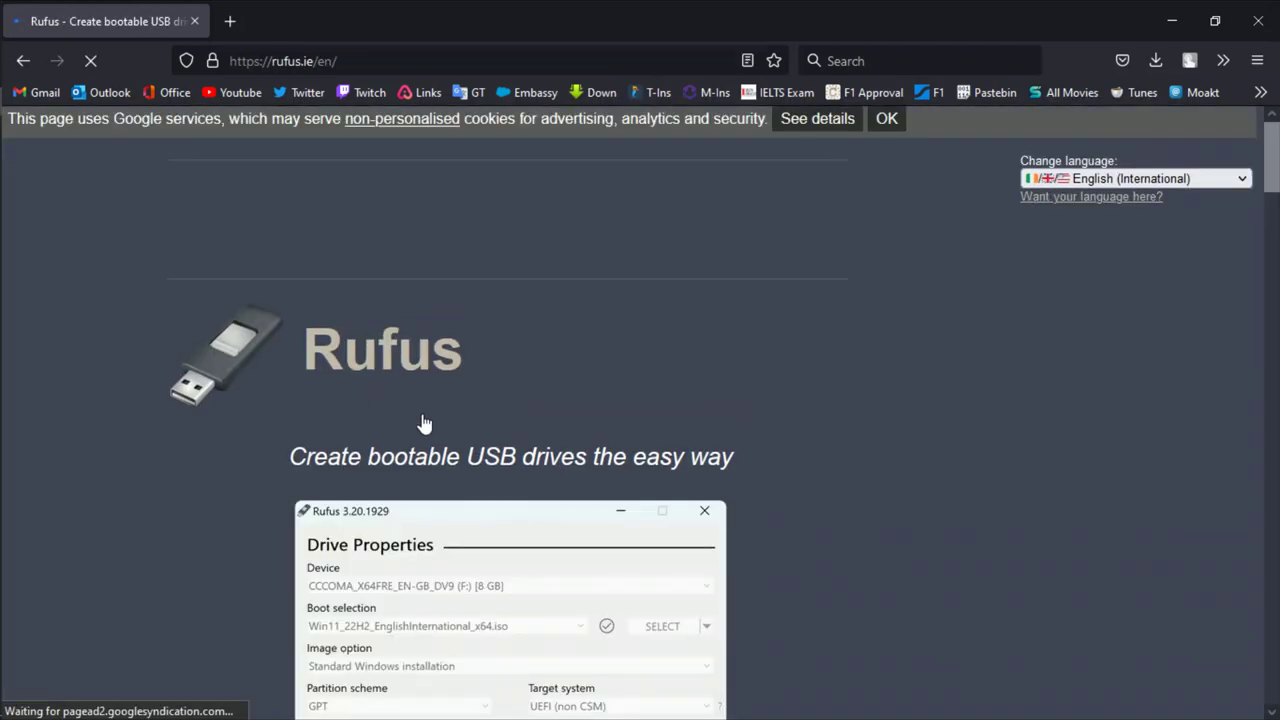
scroll(541, 439, down, 8)
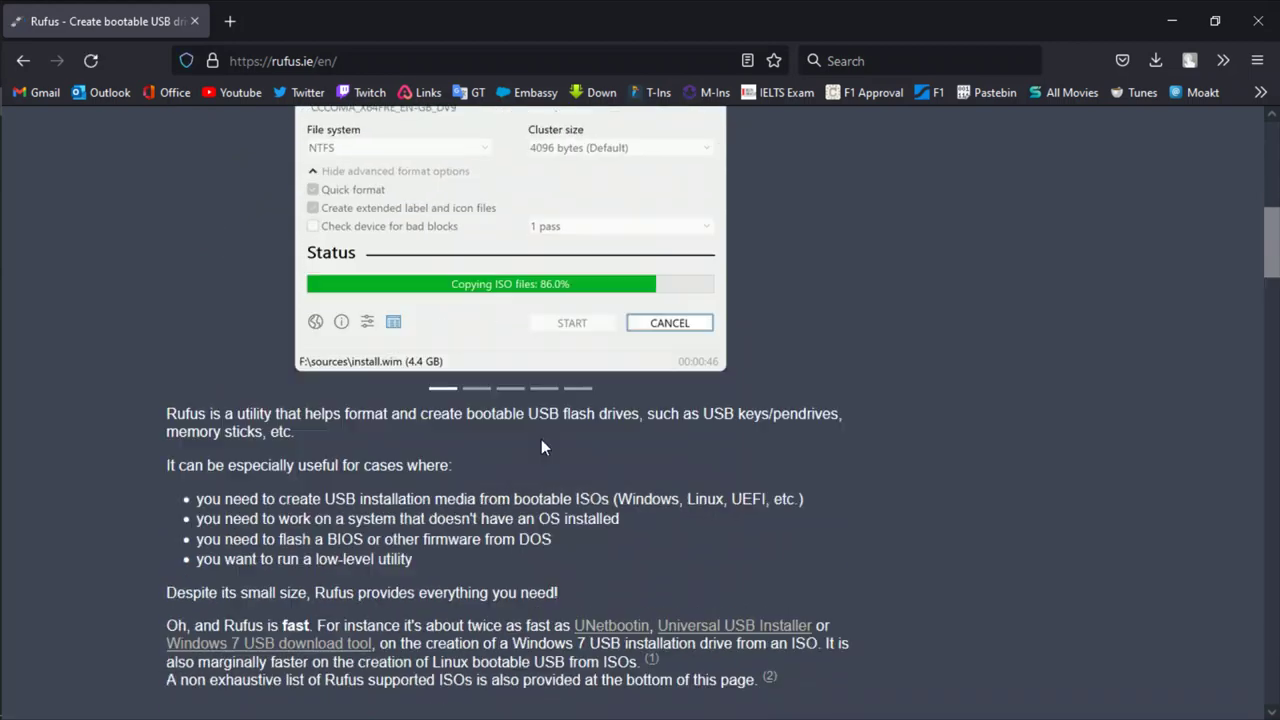
scroll(541, 439, down, 2)
click(240, 487)
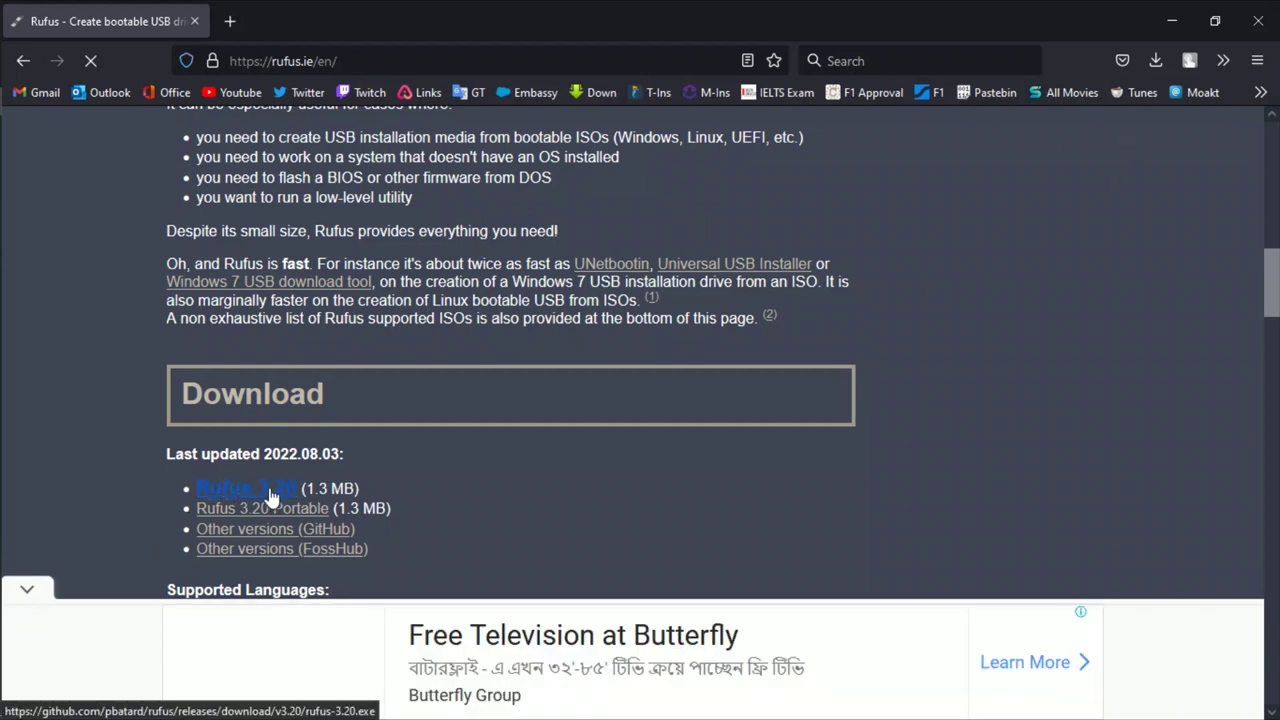
Switch to File Explorer, launch rufus-3.20 from the Downloads folder and minimise the folder window
mouse_move(2, 192)
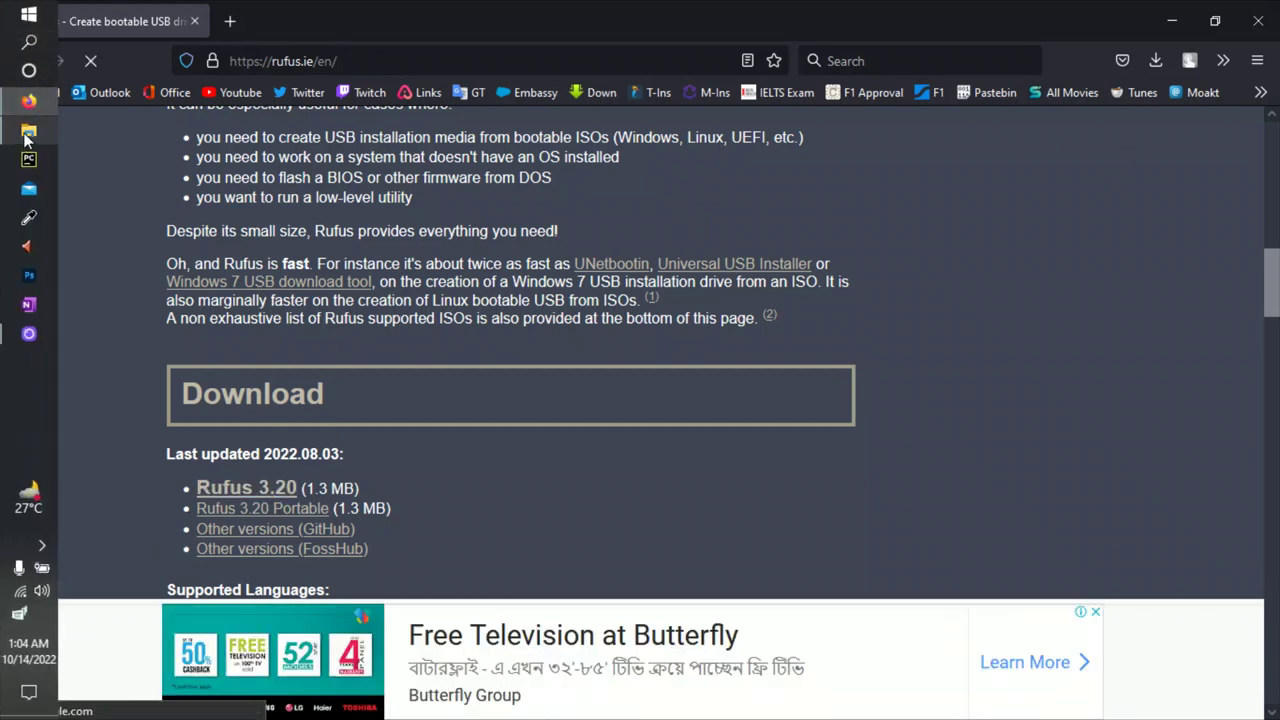
click(29, 130)
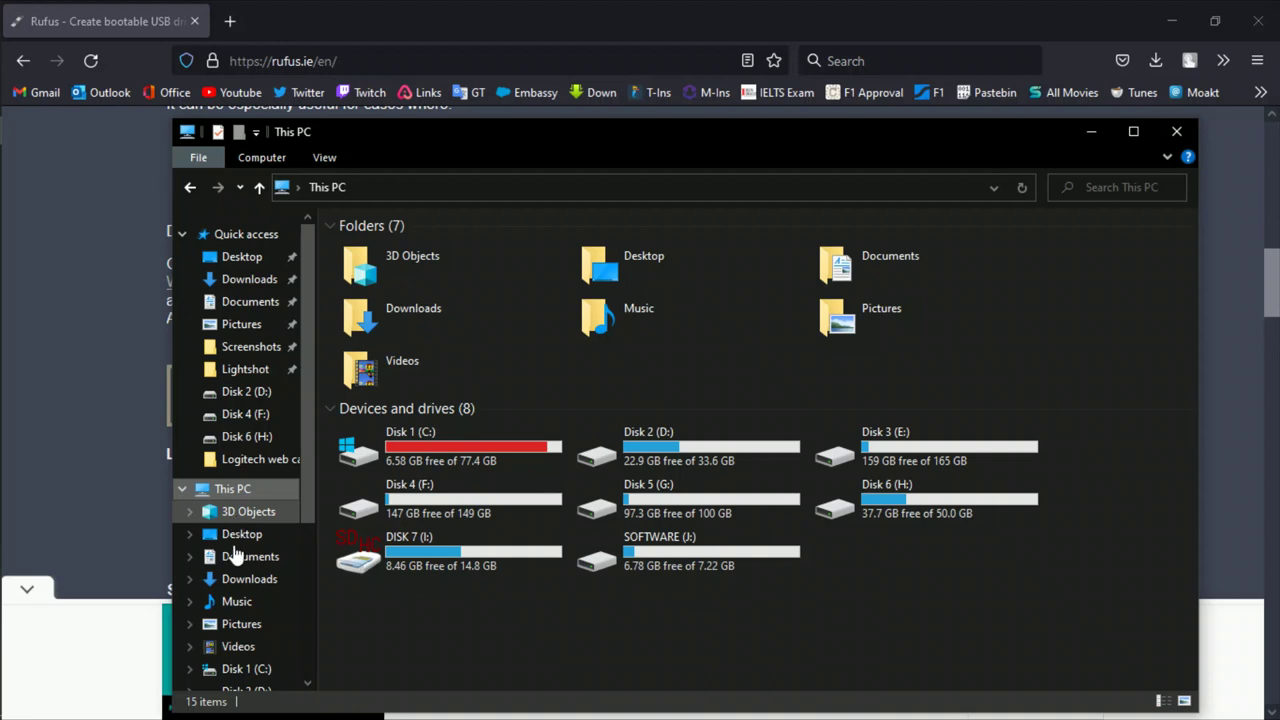
click(245, 580)
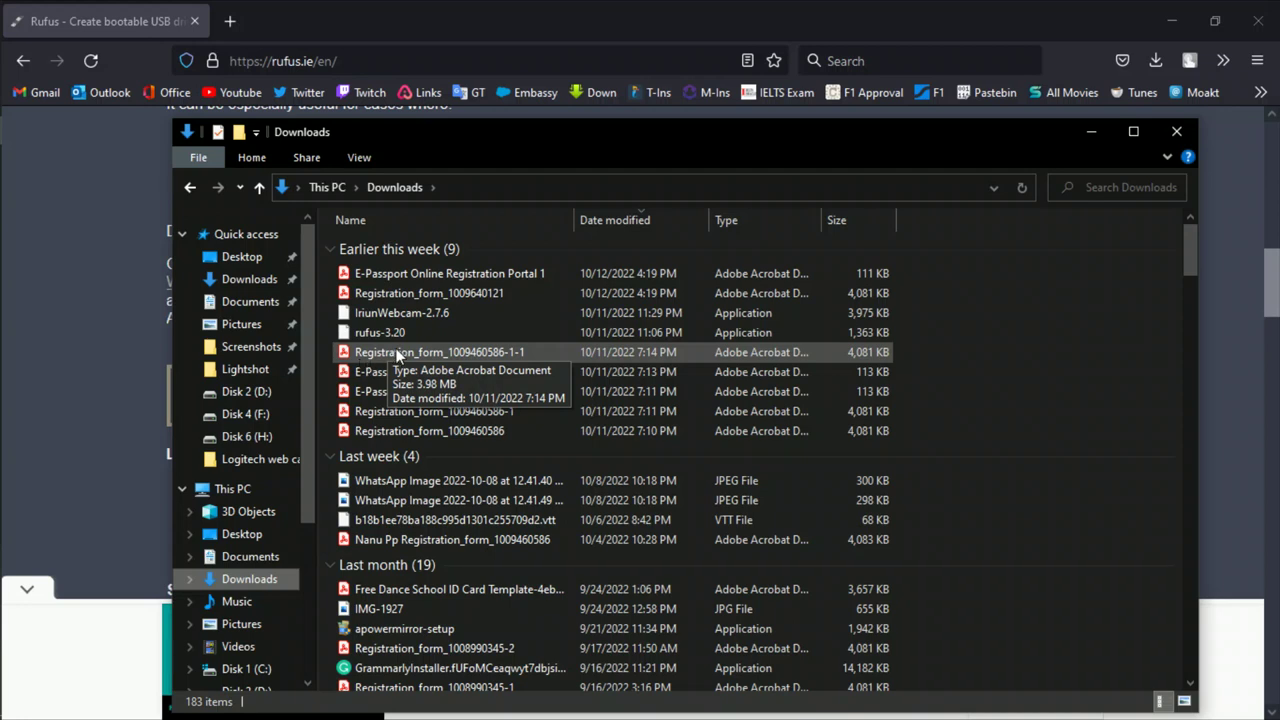
double_click(408, 336)
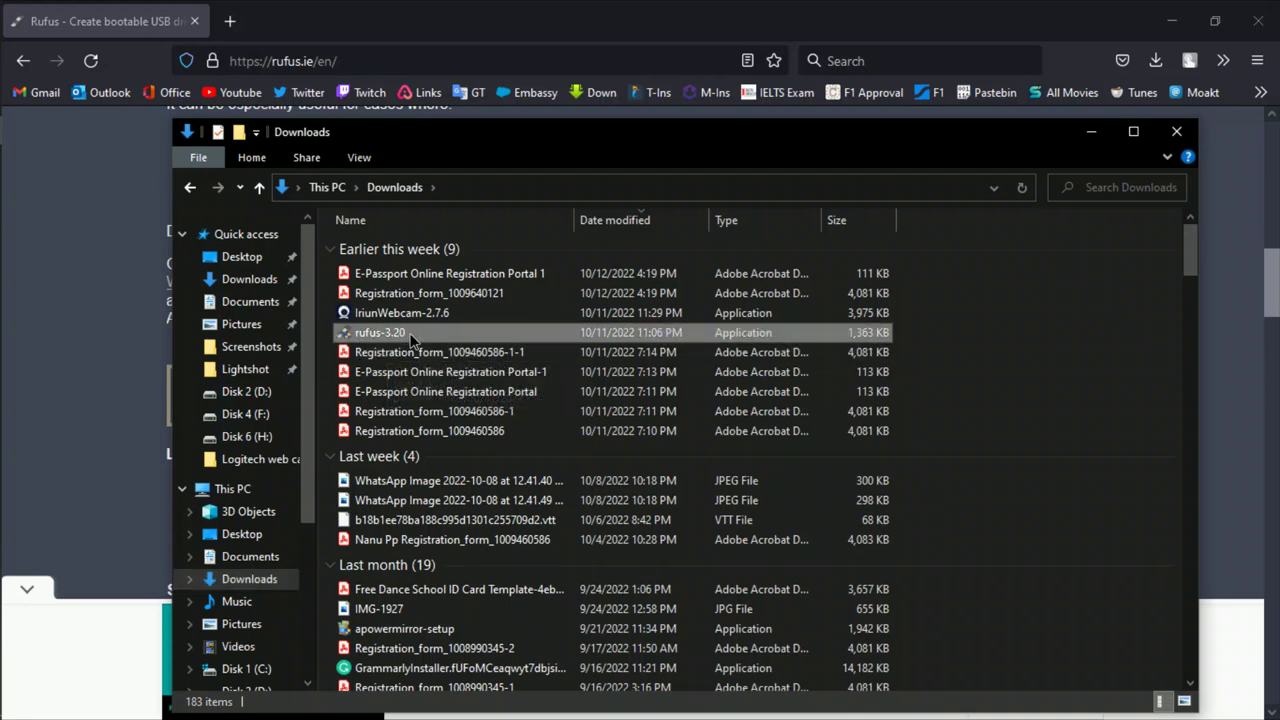
click(1094, 130)
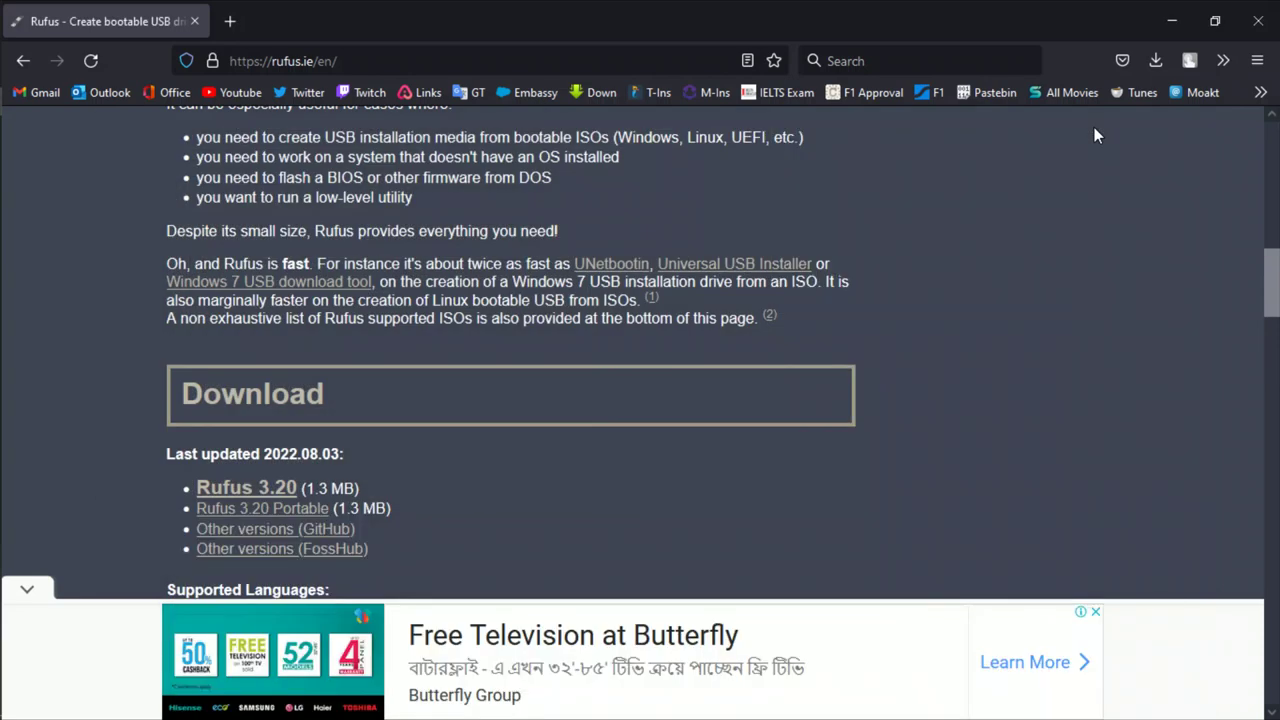
Search the web for "windows 11 preactivated iso" in a new browser tab
click(236, 16)
text(w)
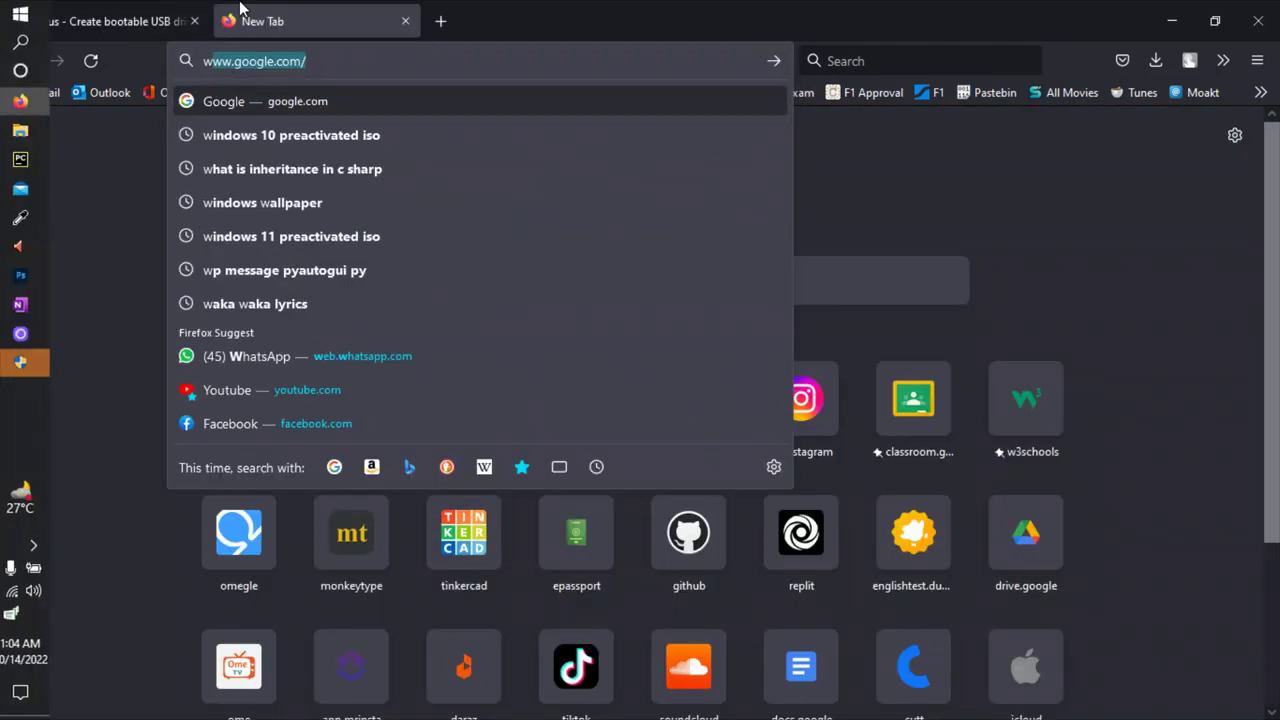
text(in)
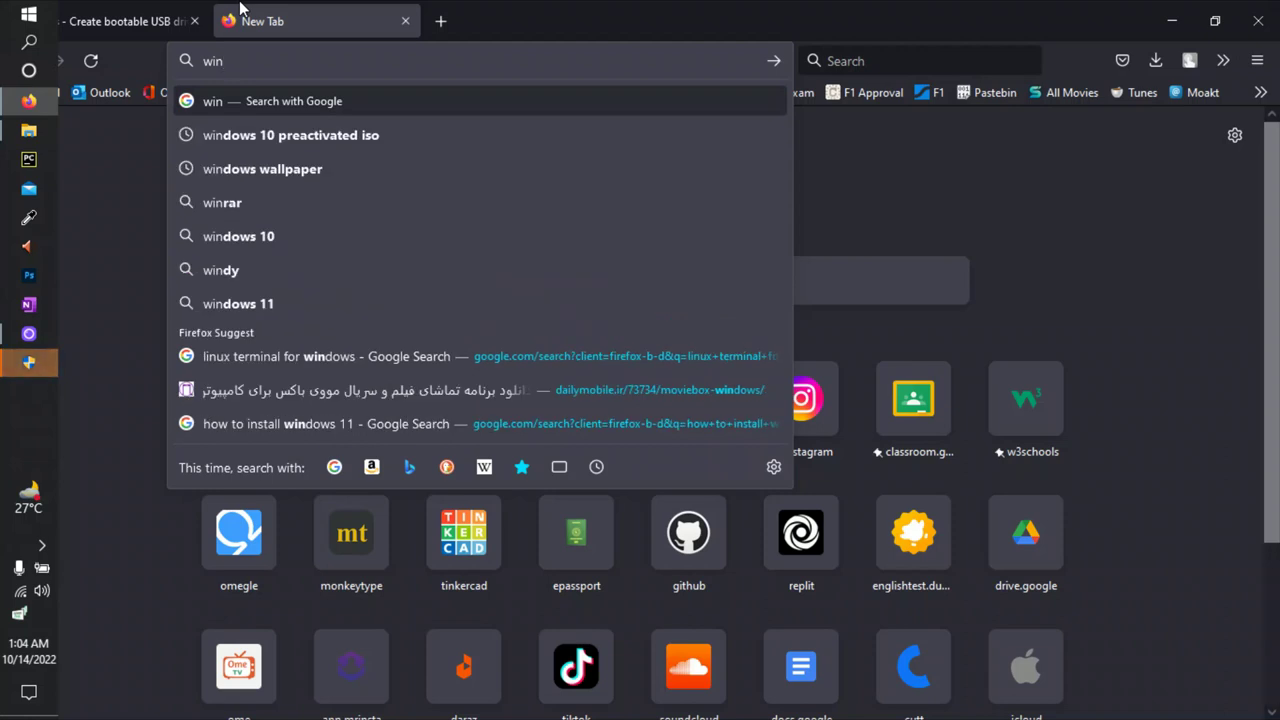
text(w)
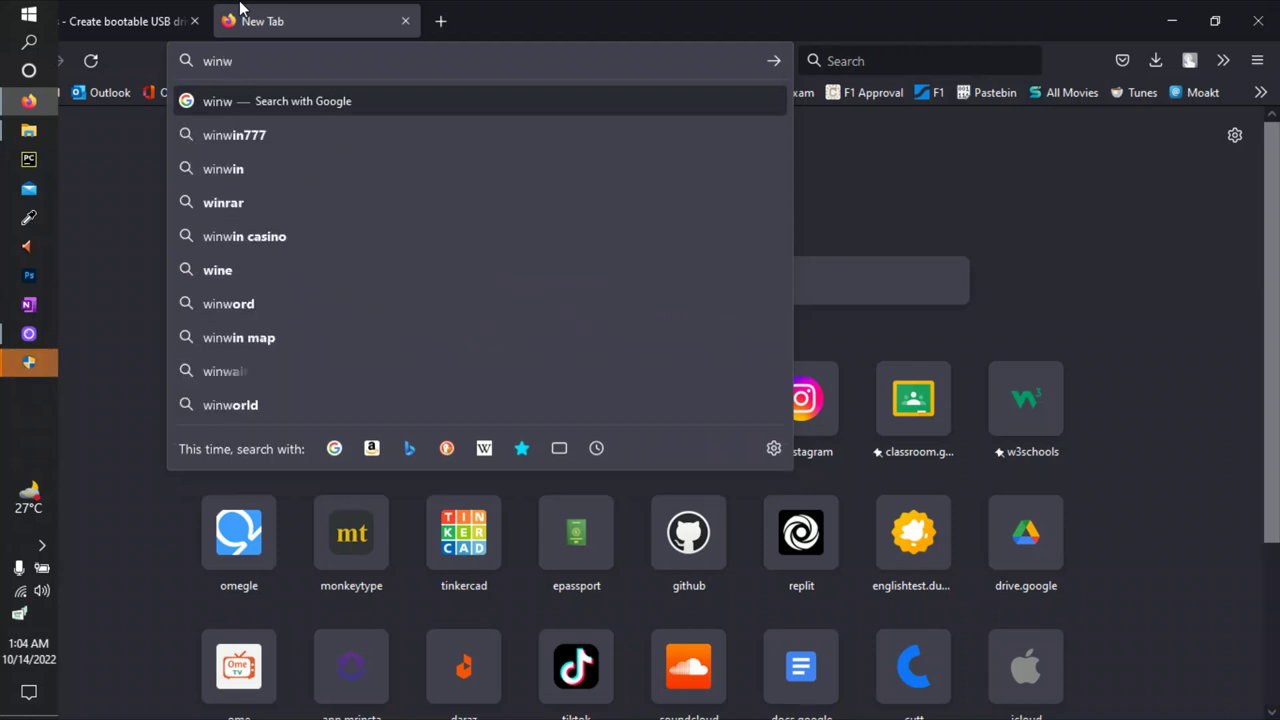
key(BackSpace)
text(dows 11)
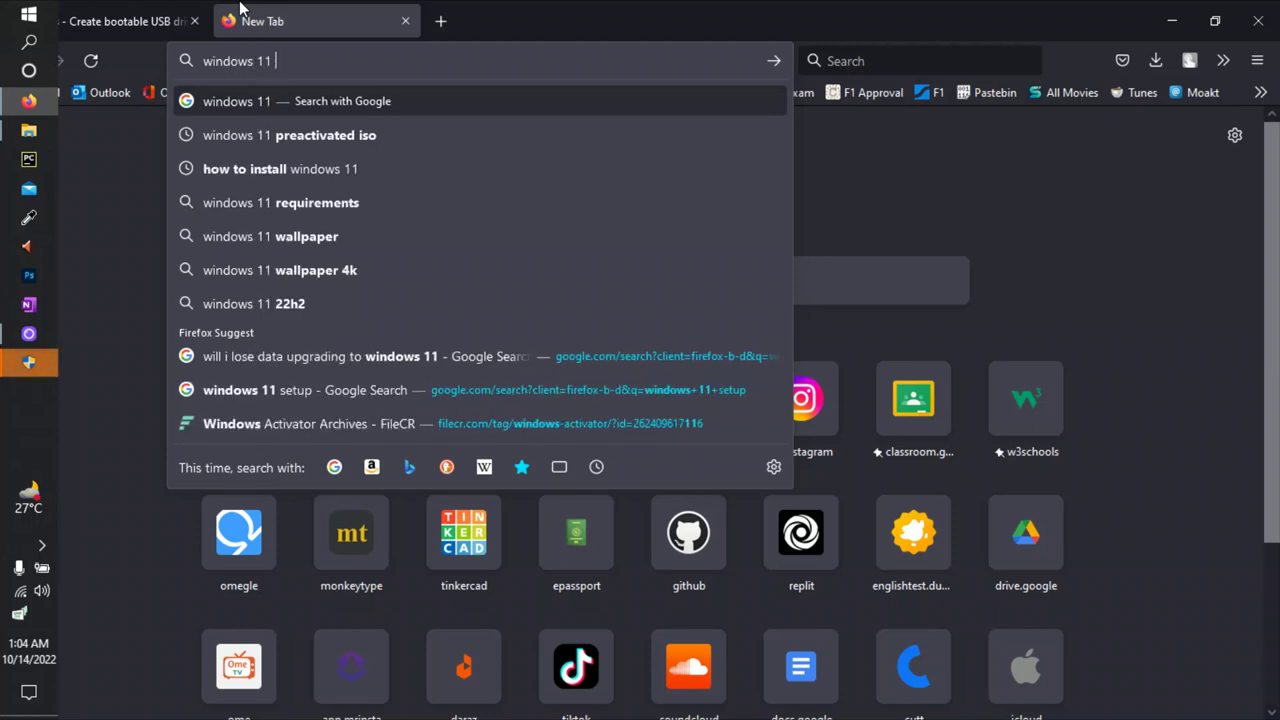
click(322, 147)
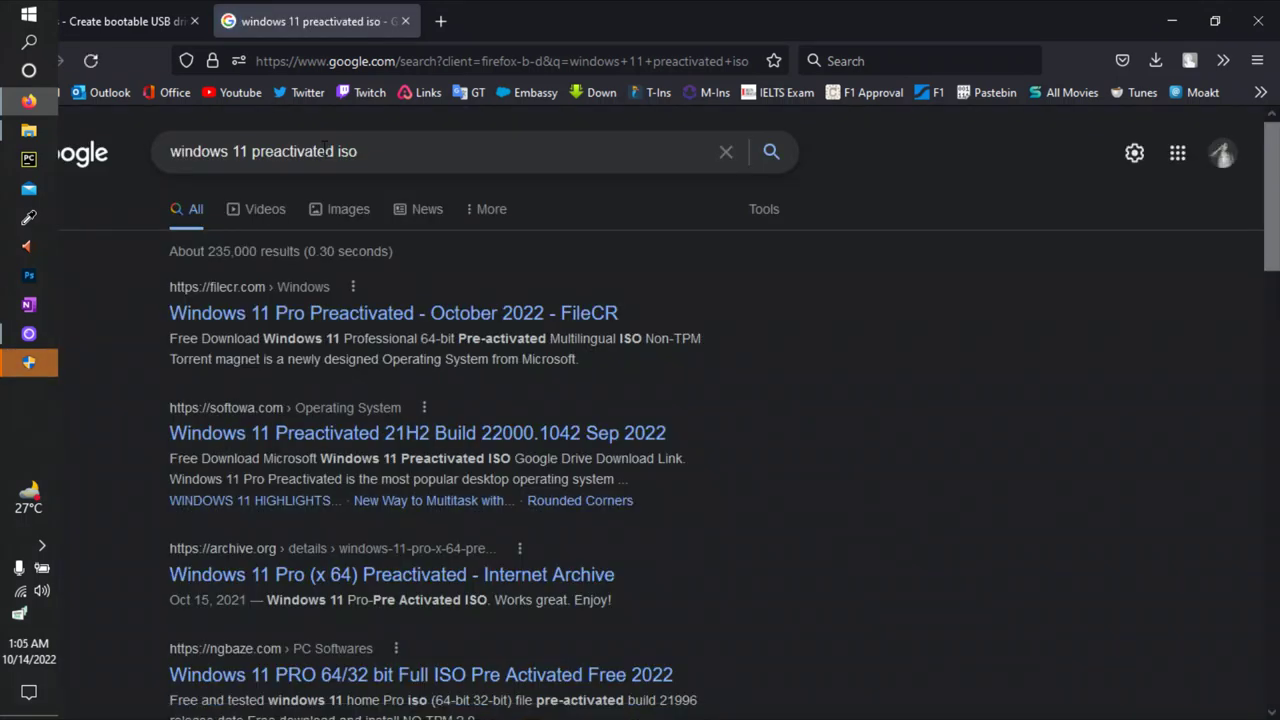
Change the search query to "windows 10 preactivated iso" and run it
click(242, 306)
click(248, 151)
key(BackSpace)
text(0)
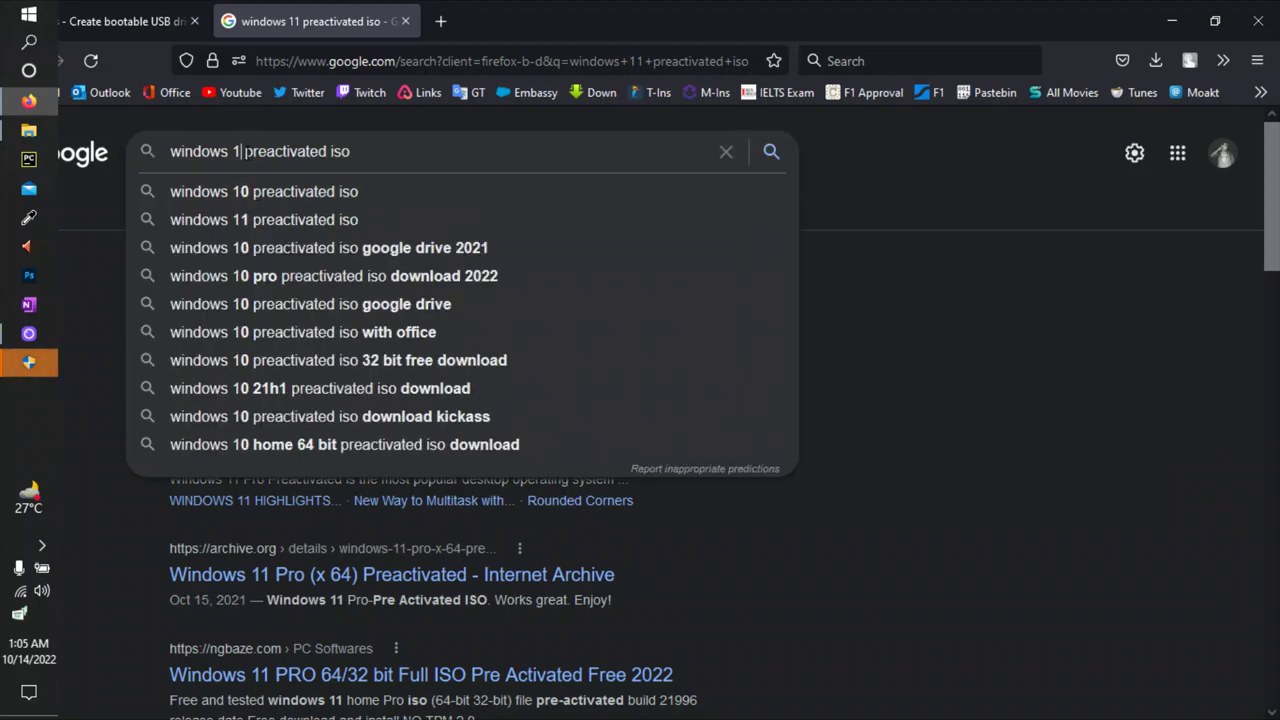
key(Return)
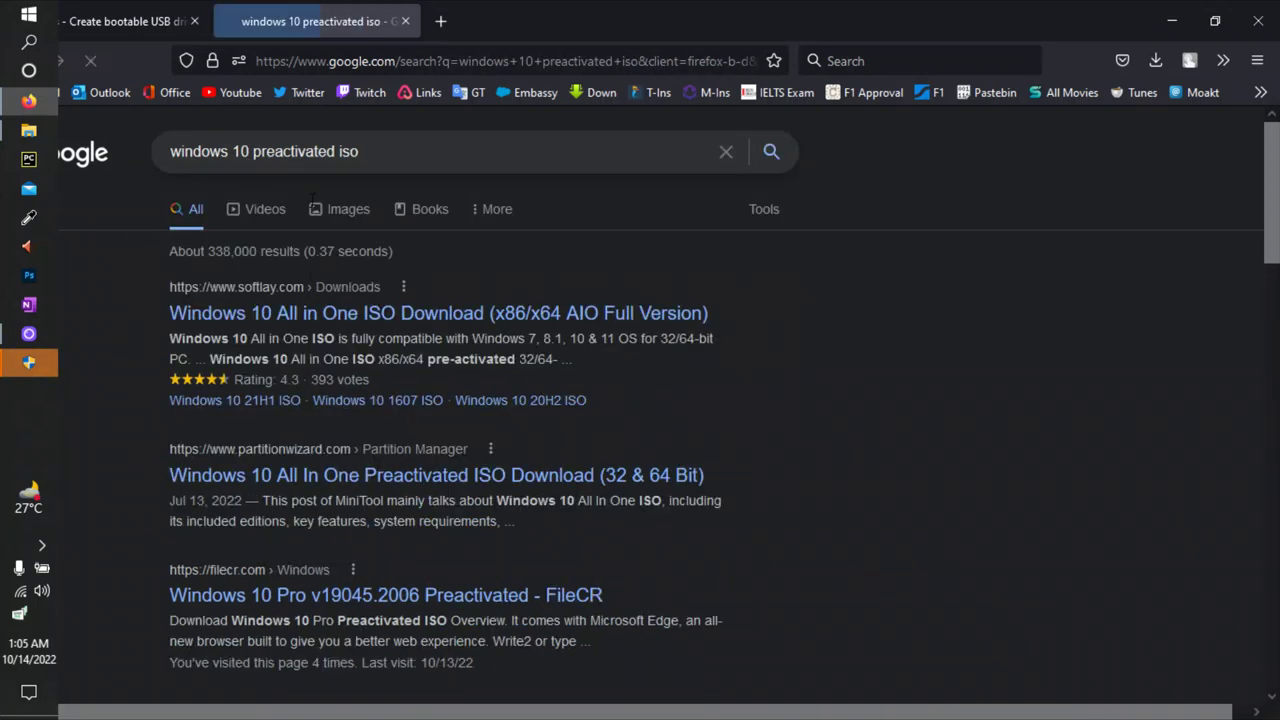
Open the FileCR search result for Windows 10 Pro v19045.2006 Preactivated
scroll(592, 450, down, 2)
scroll(434, 470, down, 3)
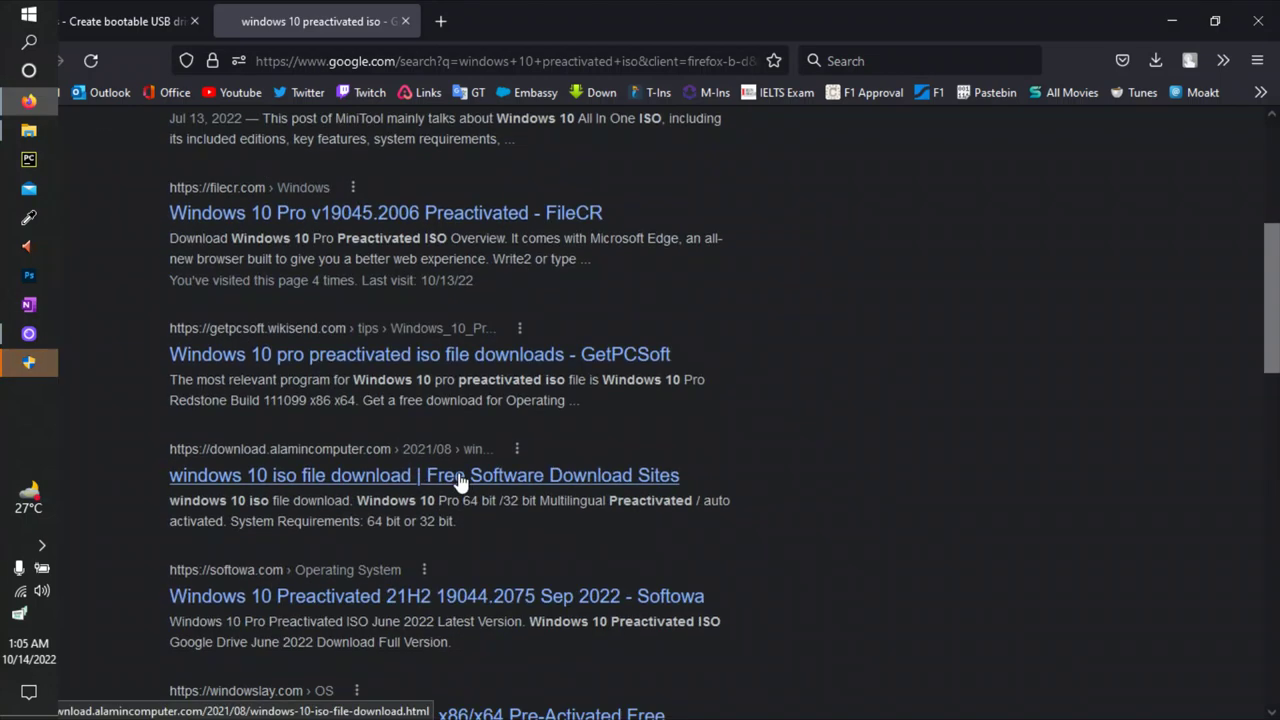
scroll(449, 477, up, 5)
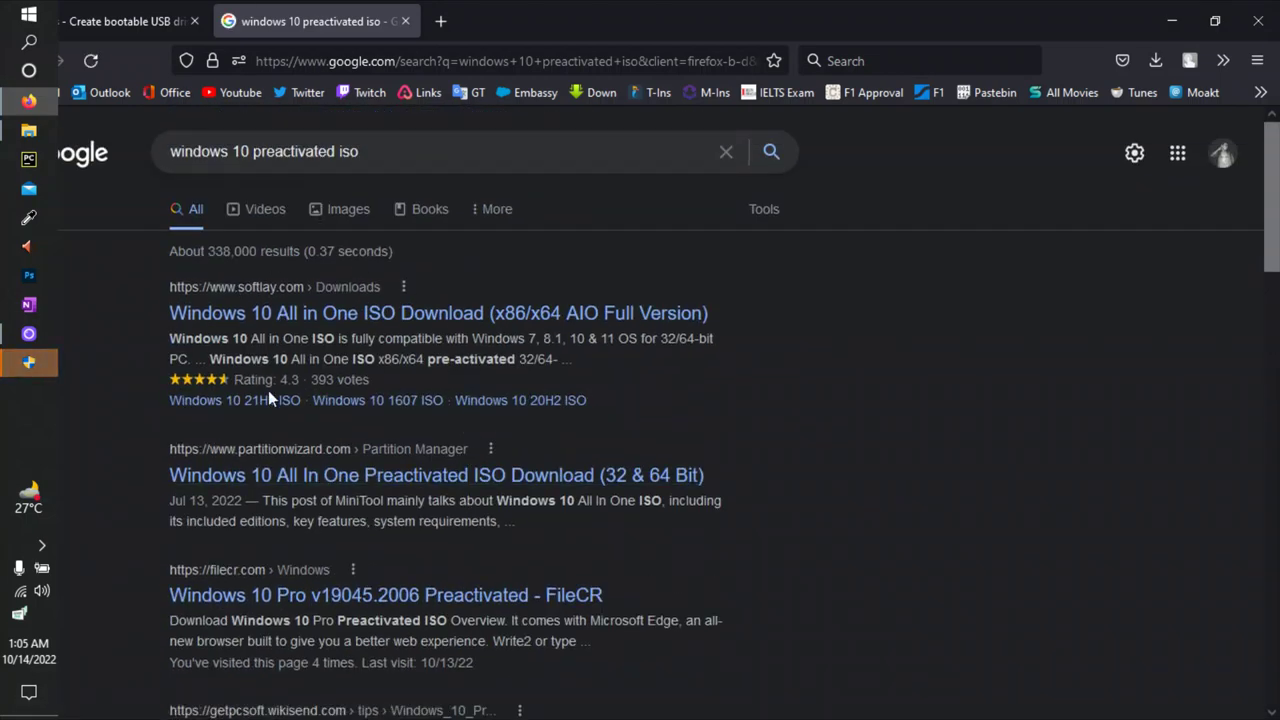
scroll(440, 478, down, 3)
click(320, 310)
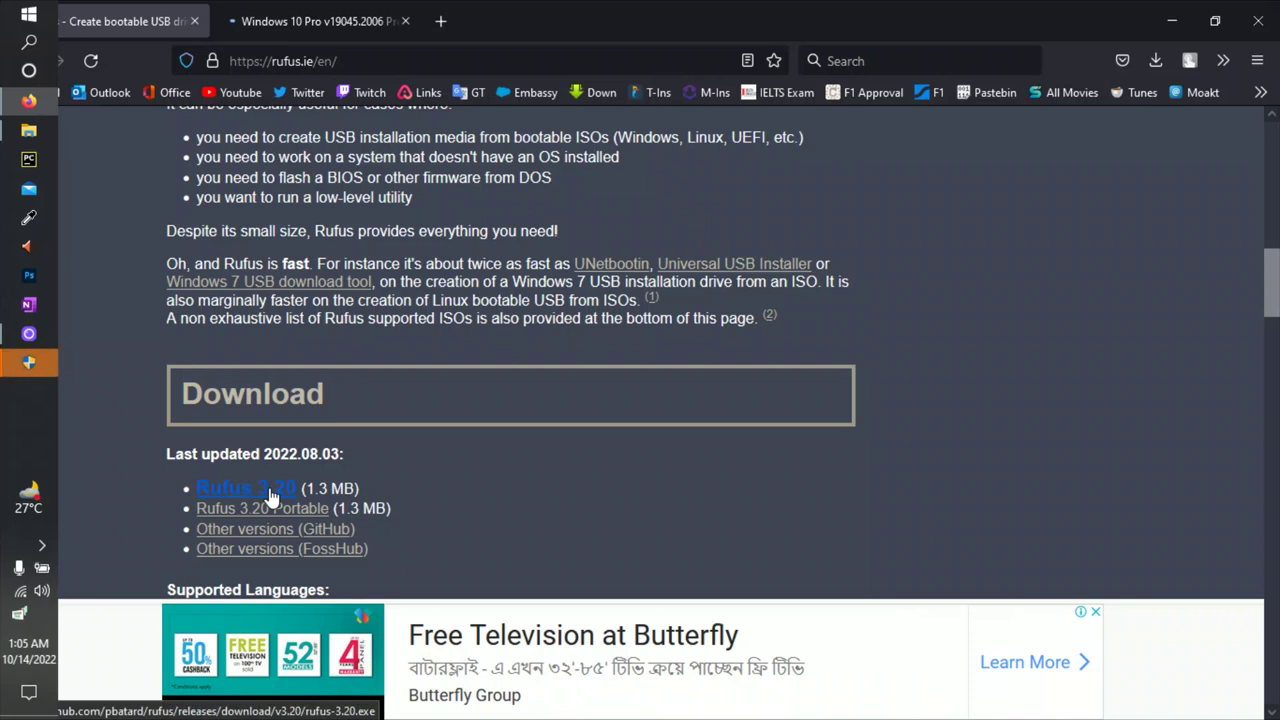
Bring up the pending Rufus launch request, then return to the FileCR Windows 10 Pro page
click(5, 371)
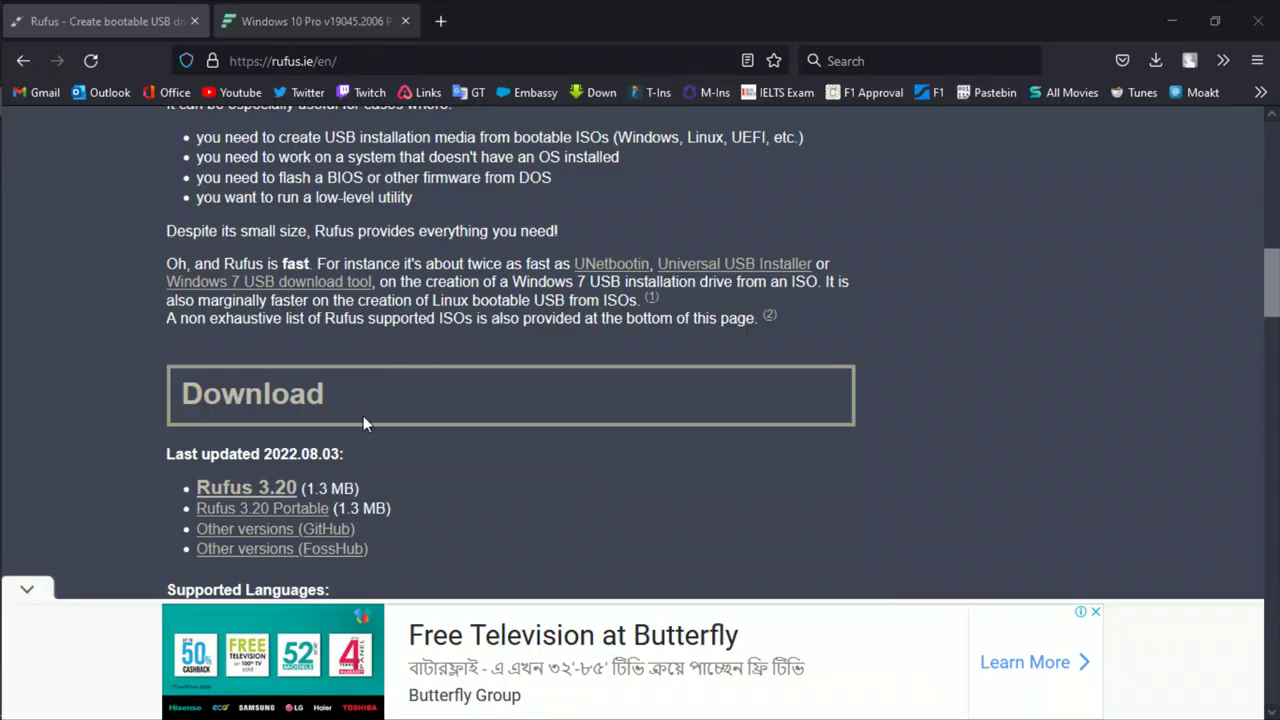
key(ctrl+Tab)
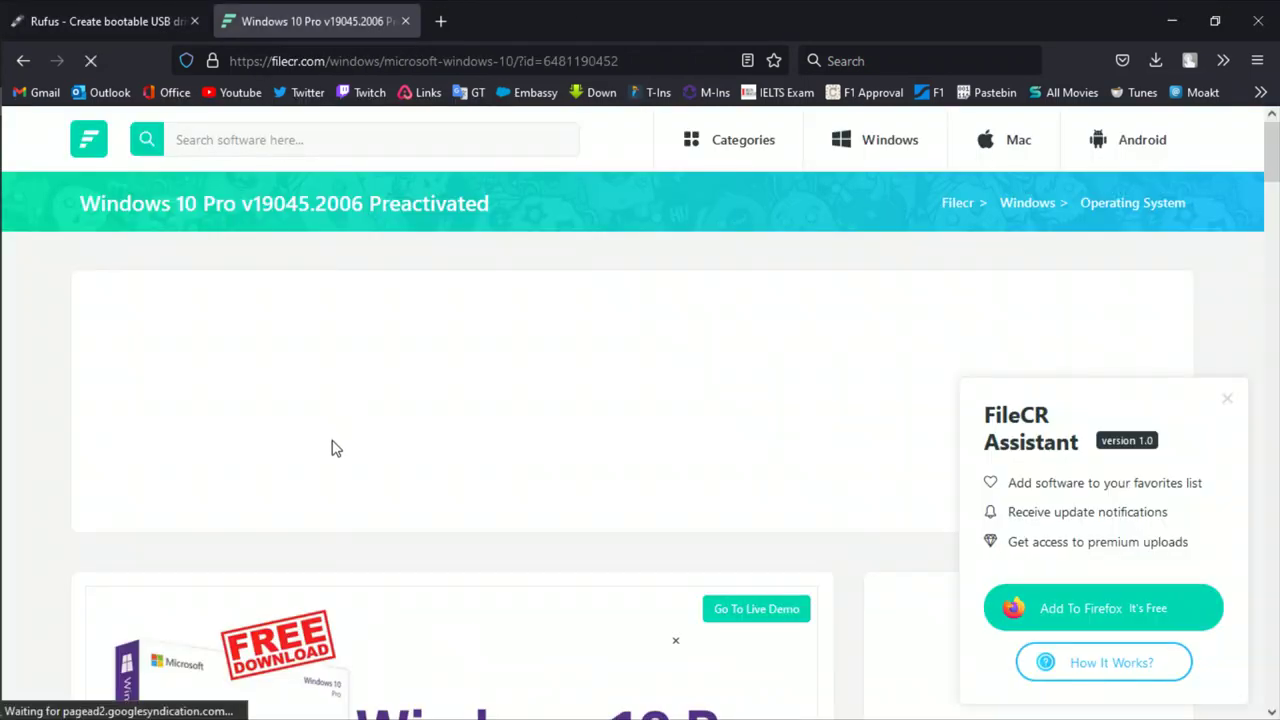
scroll(337, 448, down, 3)
scroll(639, 351, down, 3)
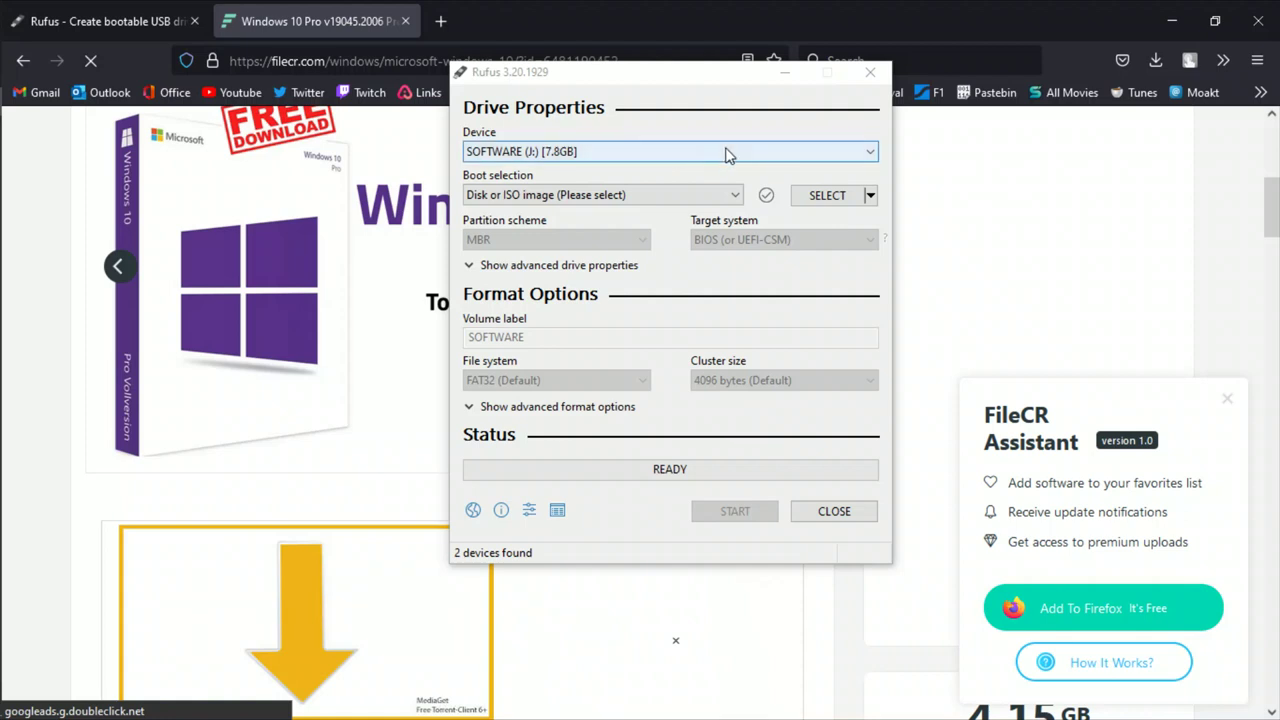
In Rufus, switch the device to DISK 7 (I:) and back to SOFTWARE (J:) [7.8GB], then minimise the Rufus window
click(735, 152)
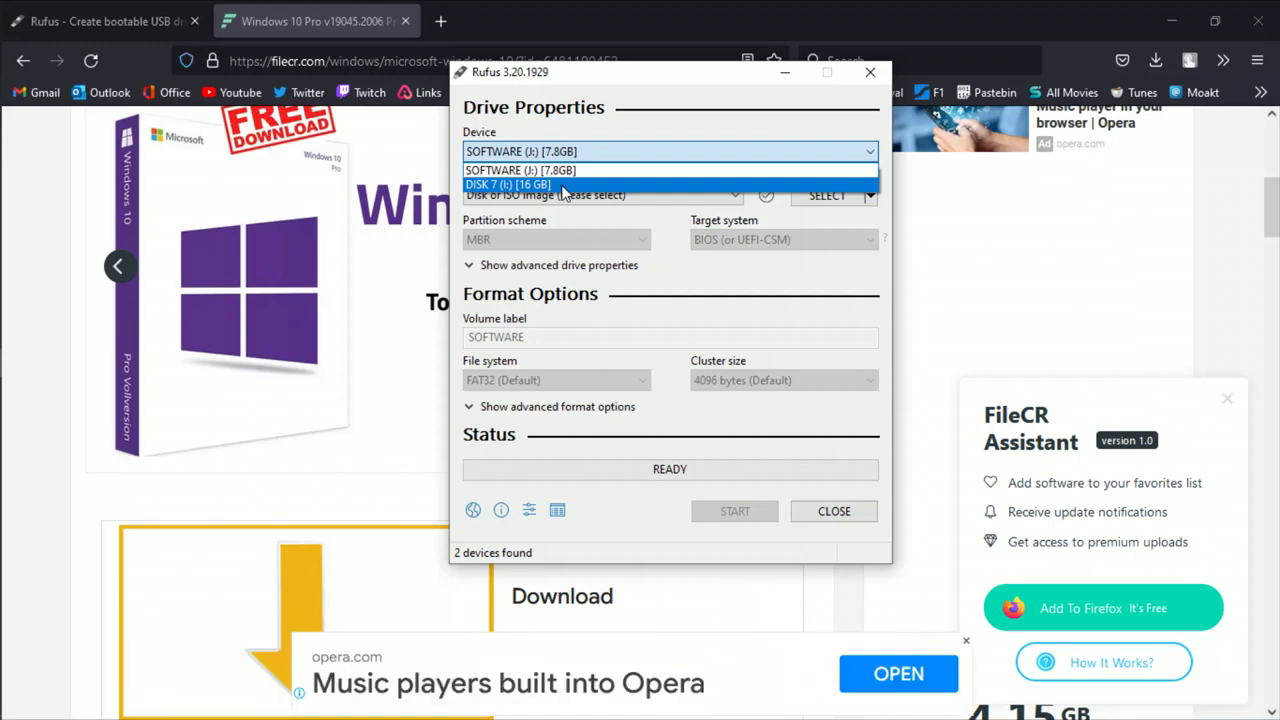
click(563, 186)
click(563, 155)
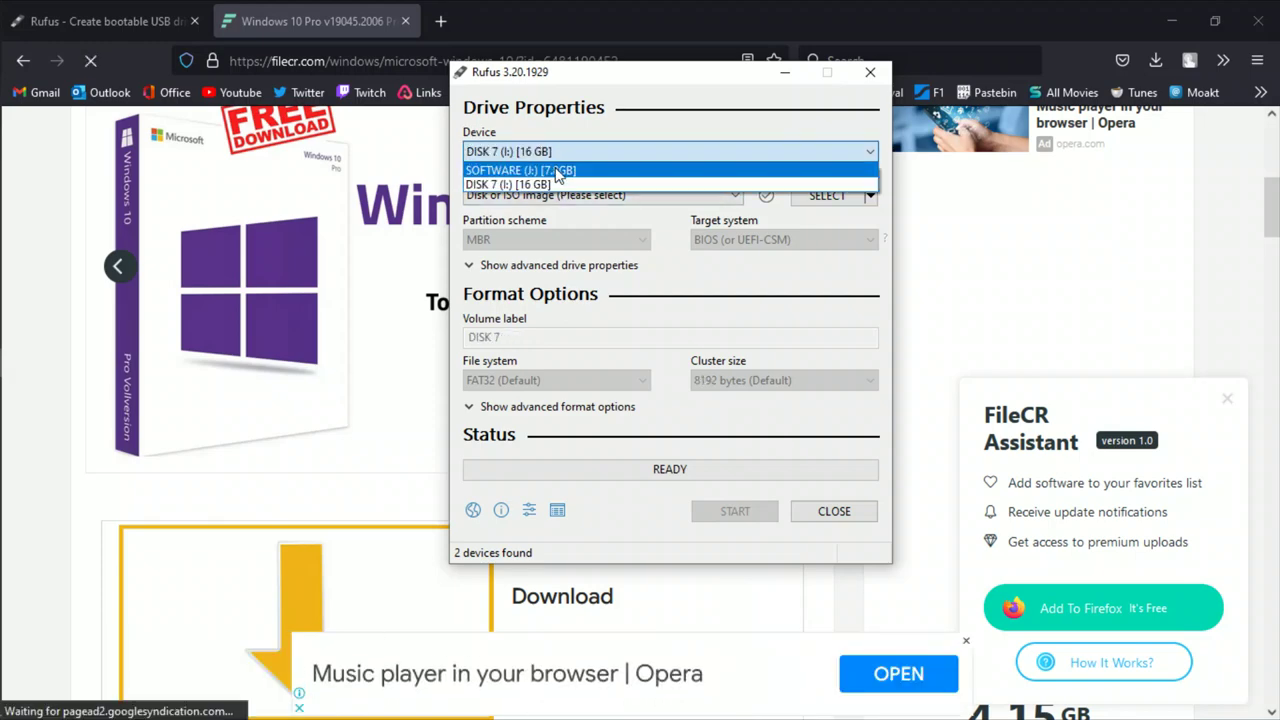
click(556, 166)
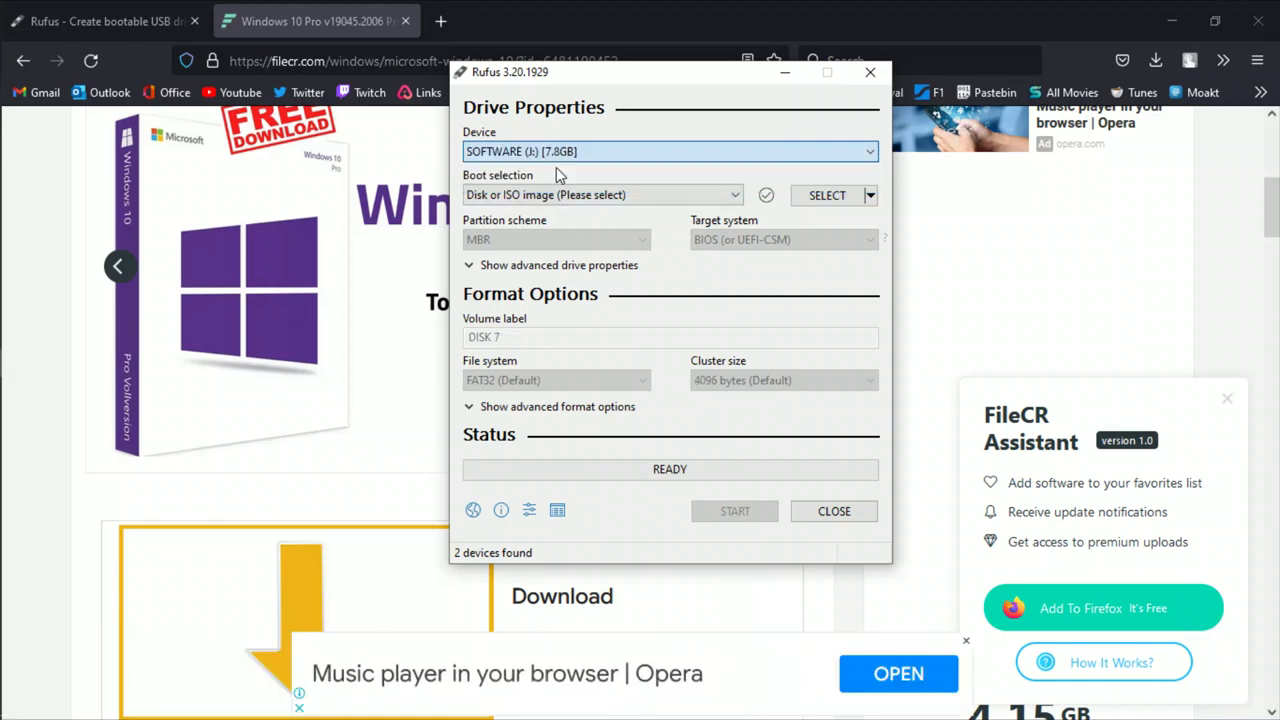
click(785, 72)
Examine the Windows 10 Pro page's features, system requirements and previous-version downloads
scroll(501, 362, down, 8)
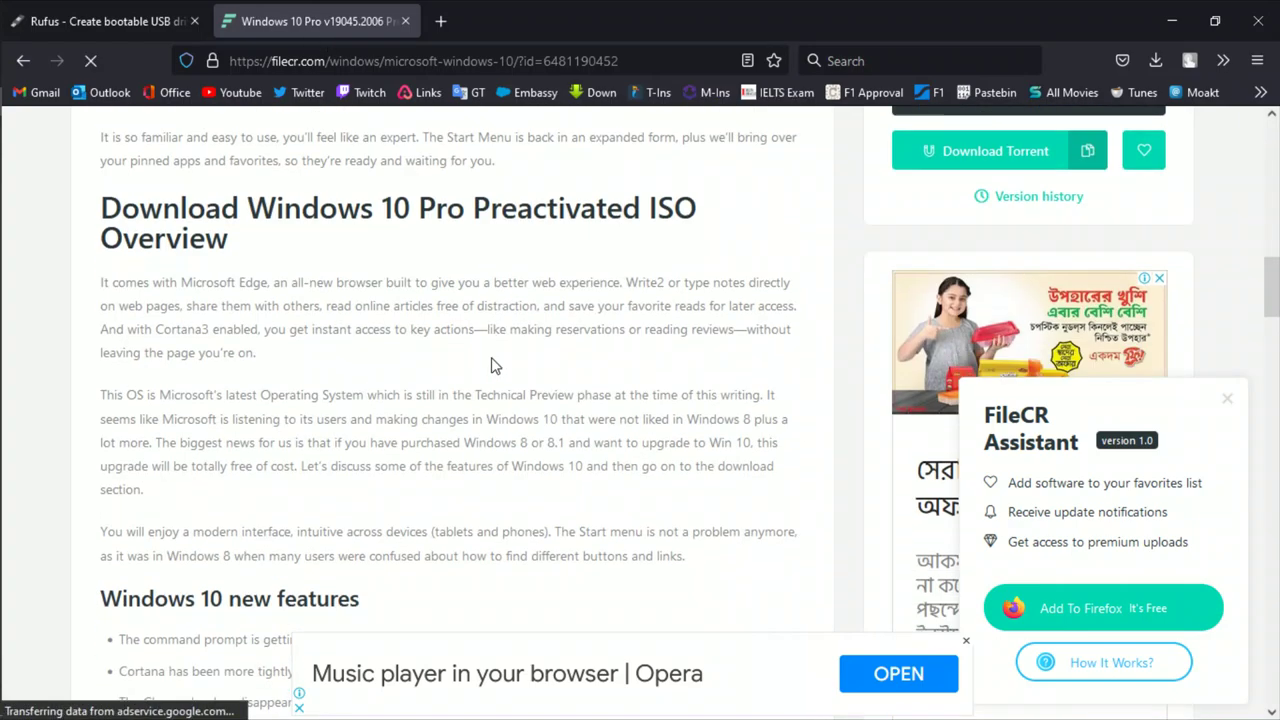
scroll(466, 329, up, 4)
scroll(360, 335, down, 10)
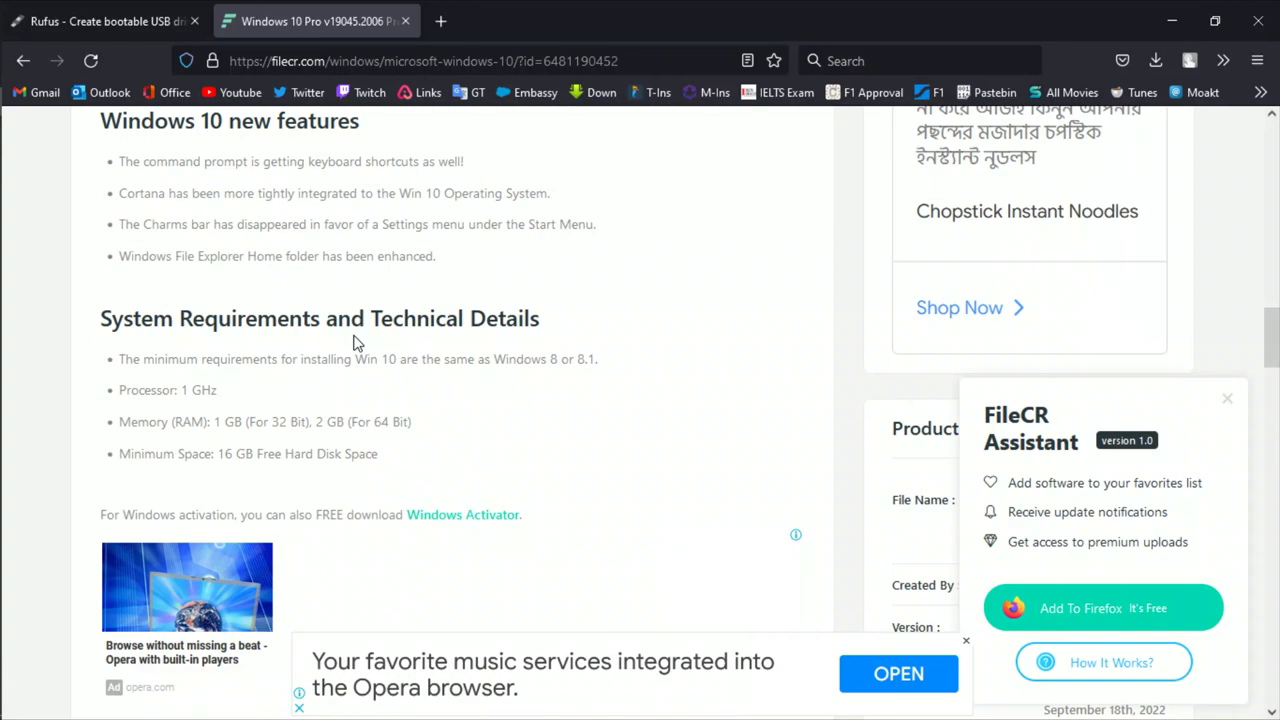
scroll(355, 343, up, 3)
scroll(203, 354, up, 2)
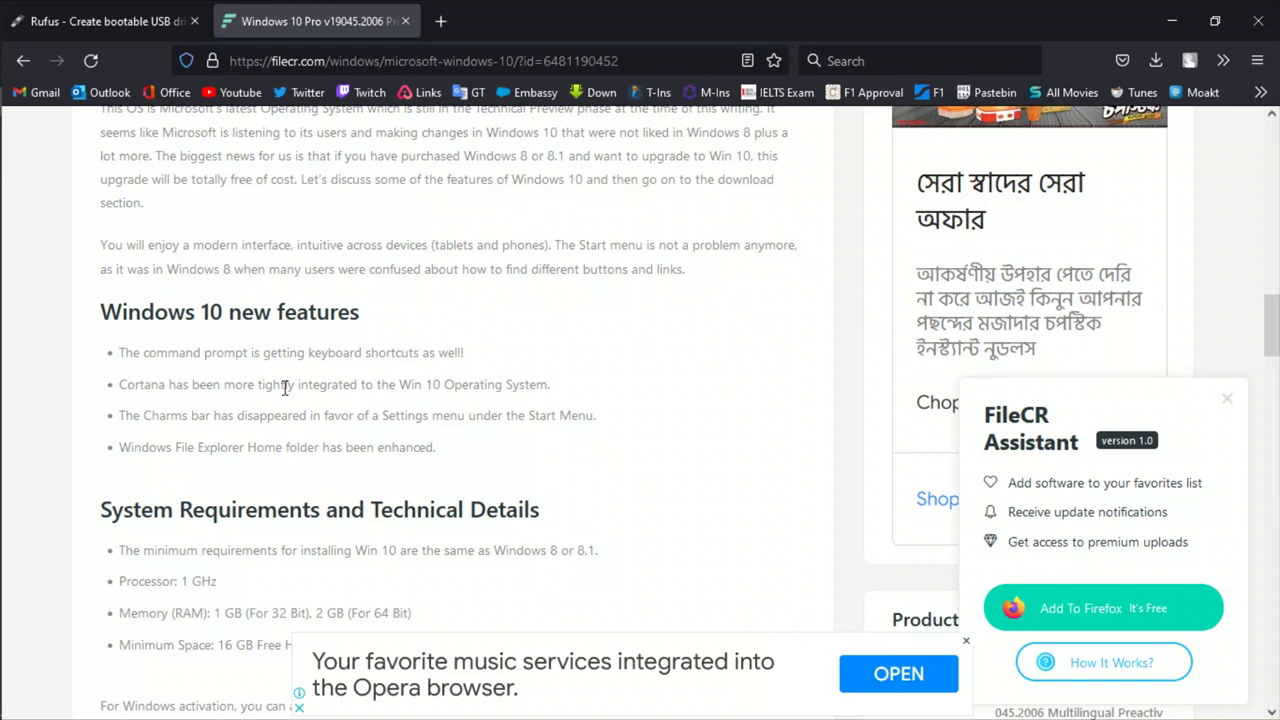
scroll(285, 387, down, 3)
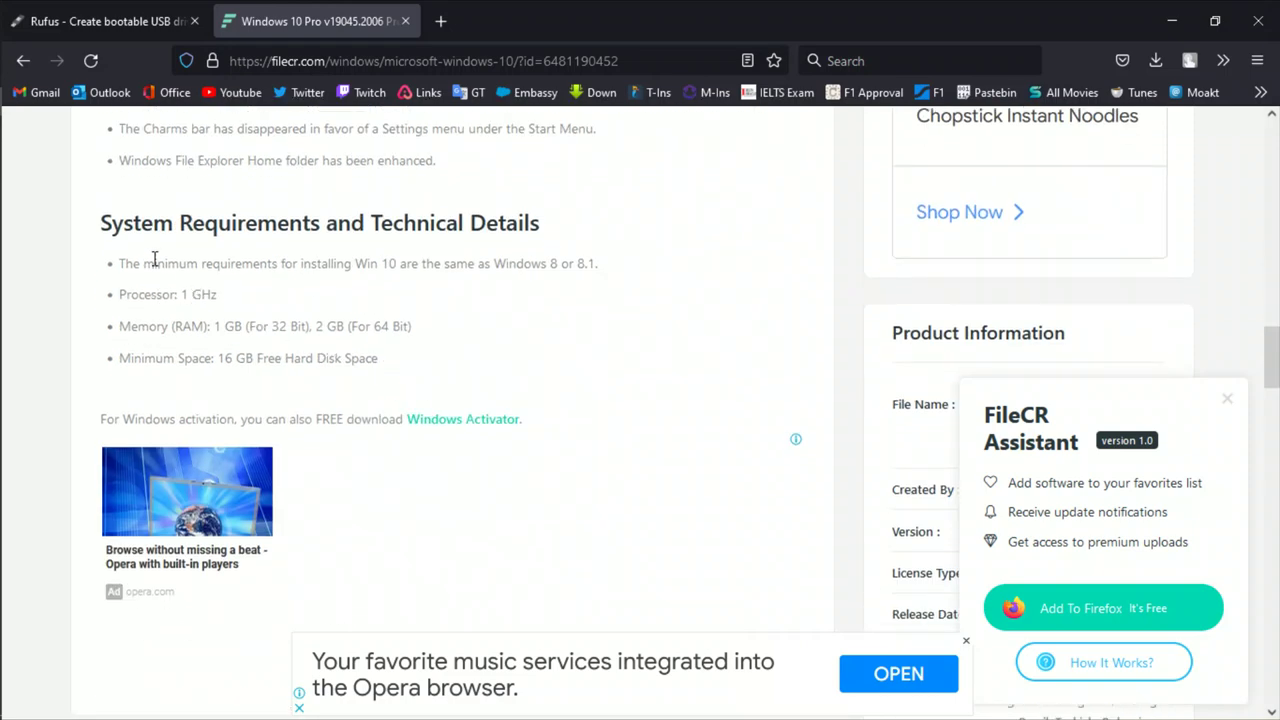
scroll(297, 330, down, 4)
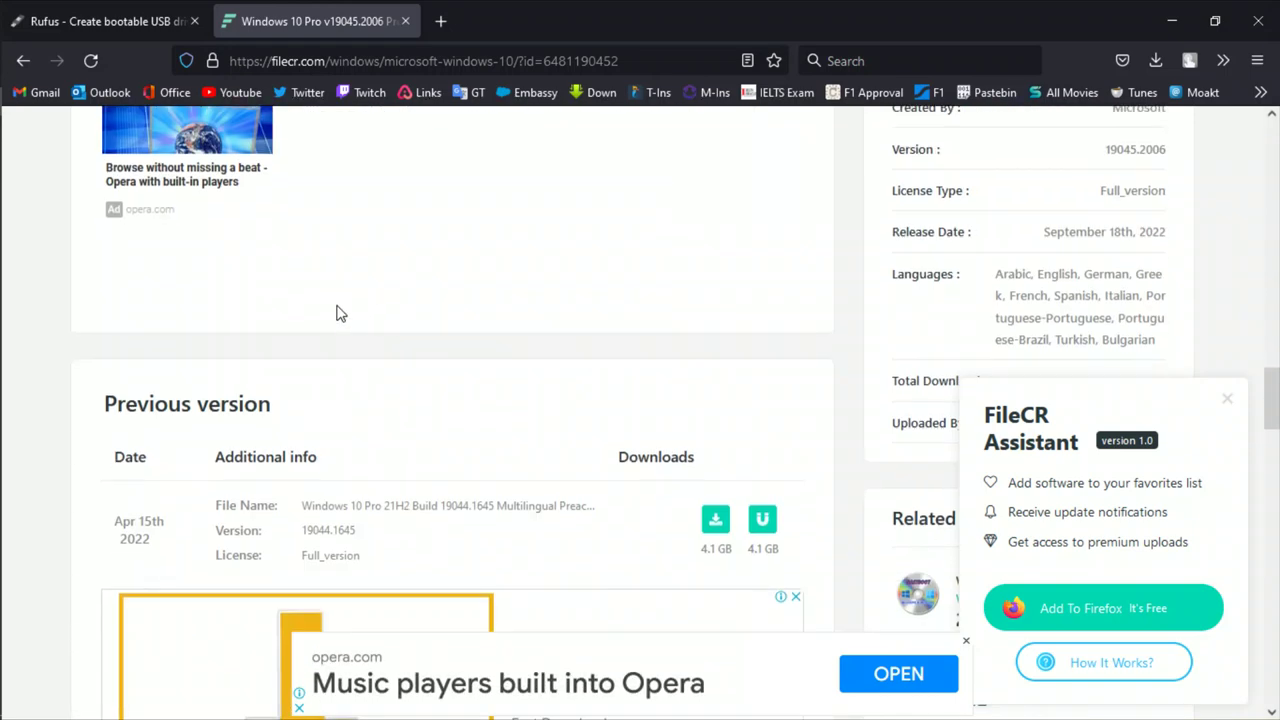
Open the download page for the previous Windows 10 Pro version 19044.1645 and check the browser's full download history
scroll(480, 337, down, 3)
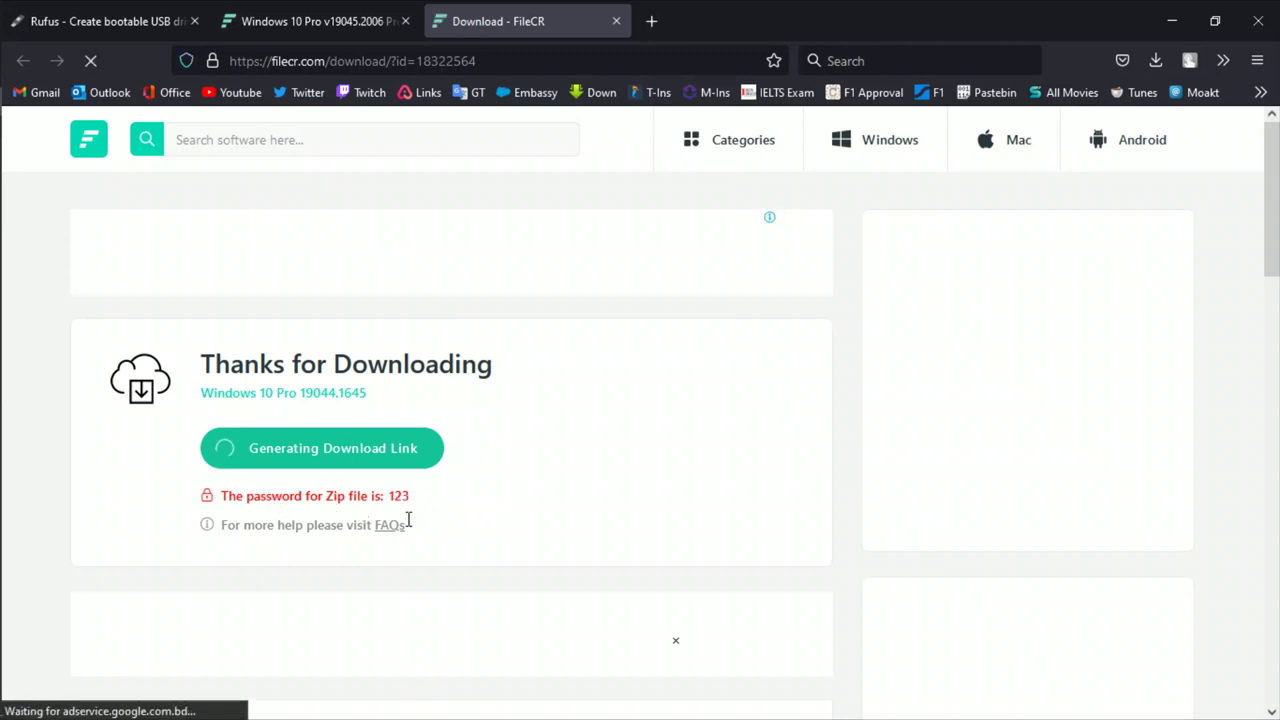
mouse_move(54, 586)
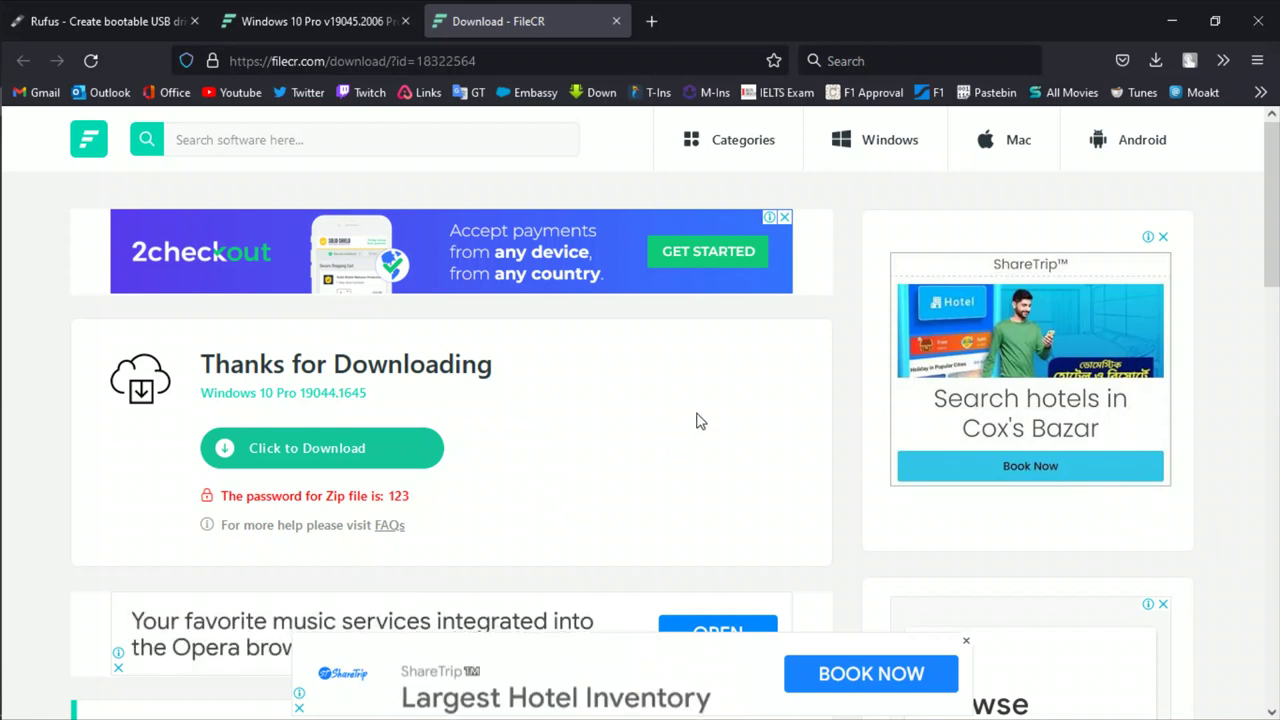
click(1157, 64)
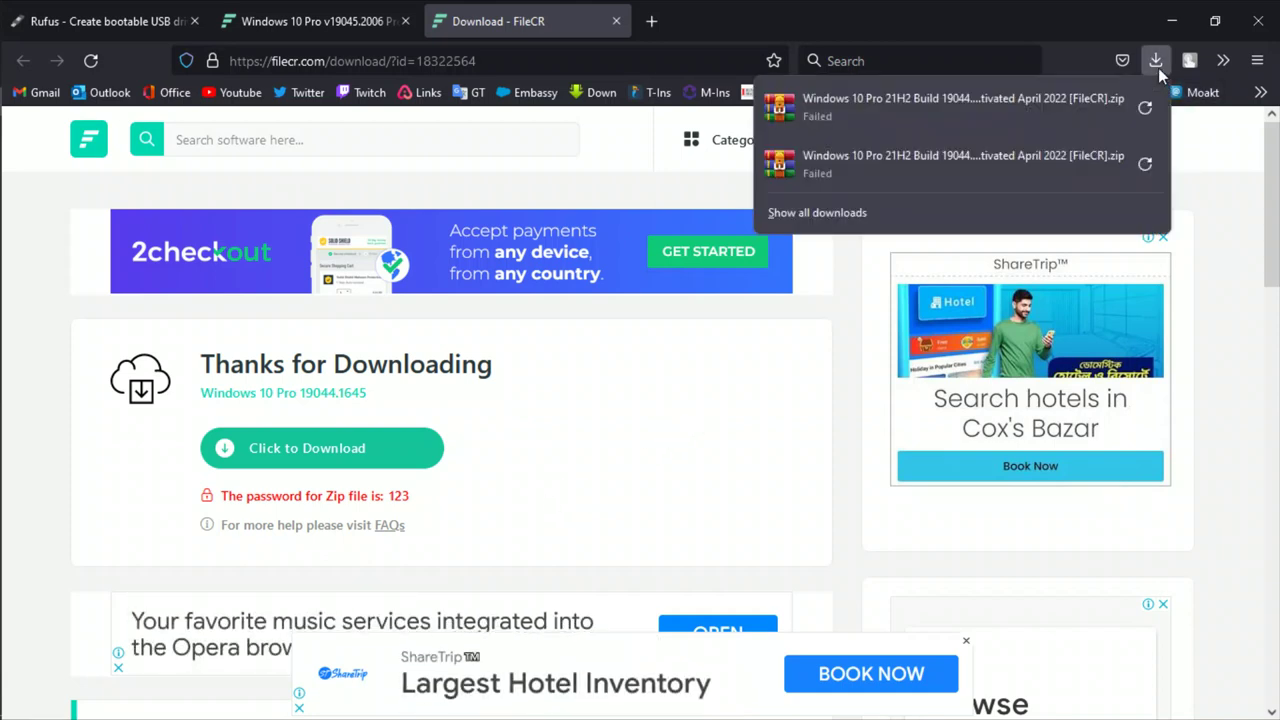
click(853, 213)
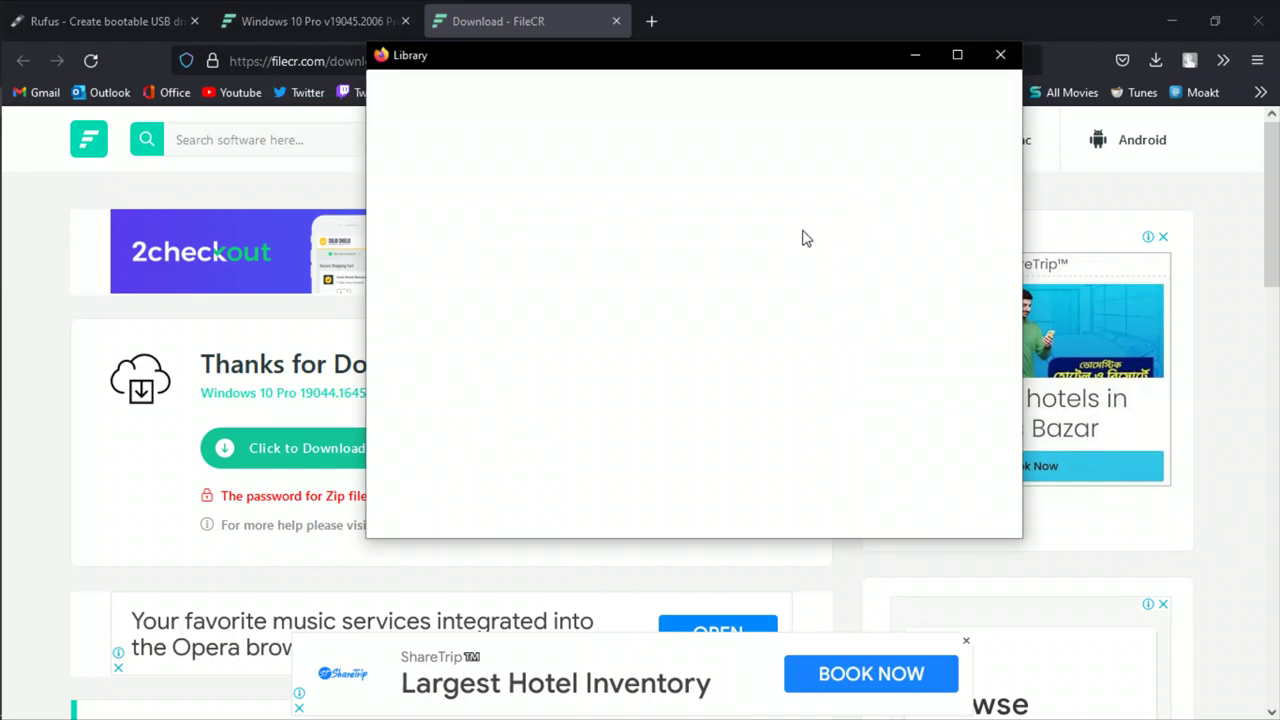
scroll(780, 354, down, 5)
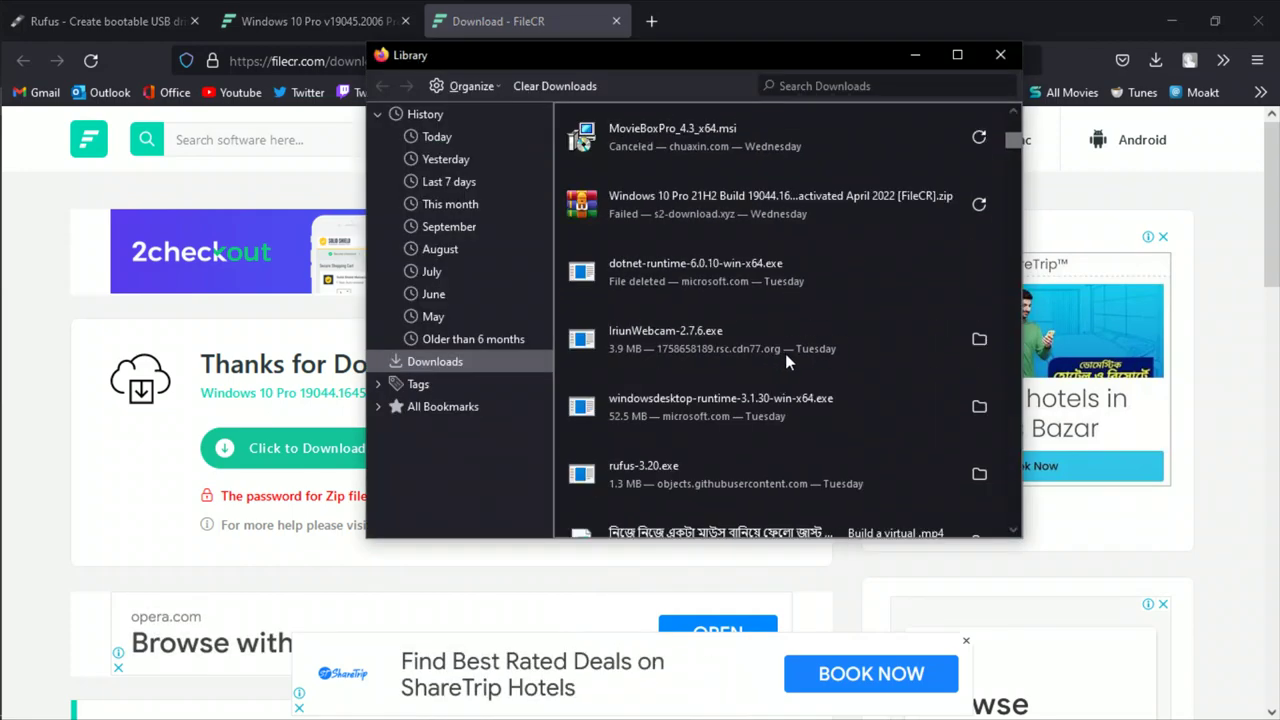
click(918, 55)
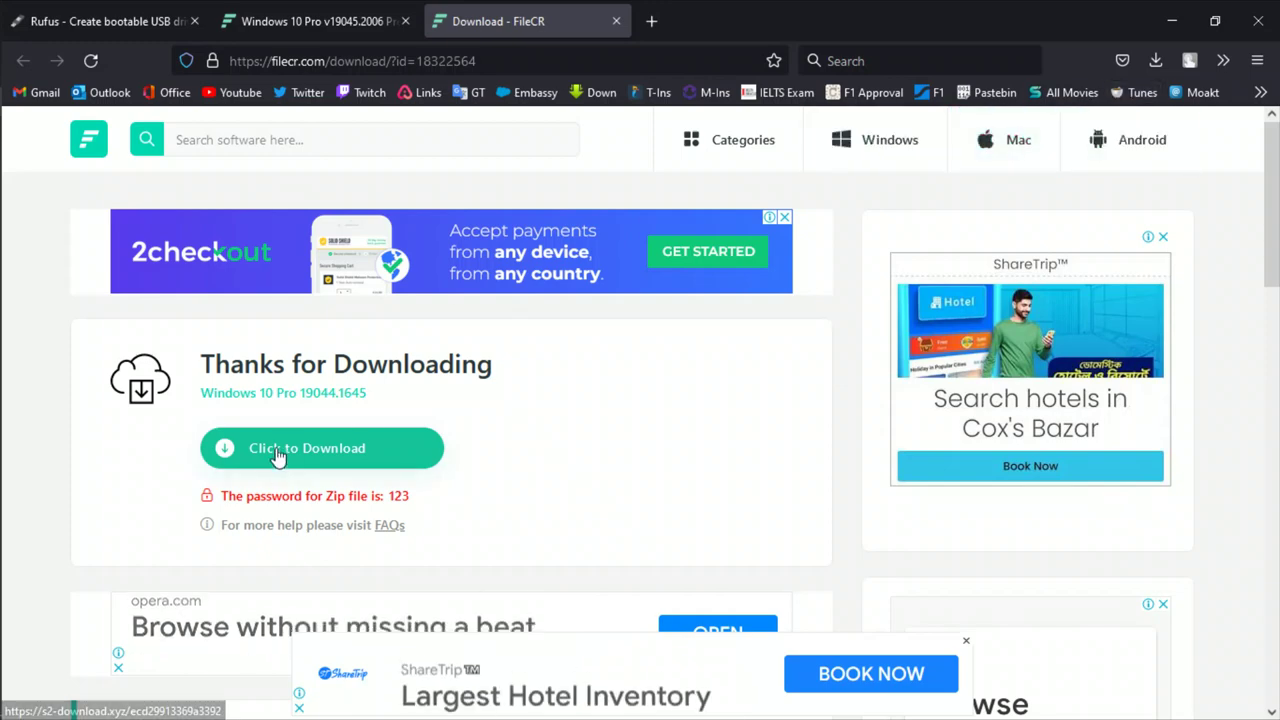
Request the Windows 10 Pro 19044.1645 download and dismiss the ad
click(330, 440)
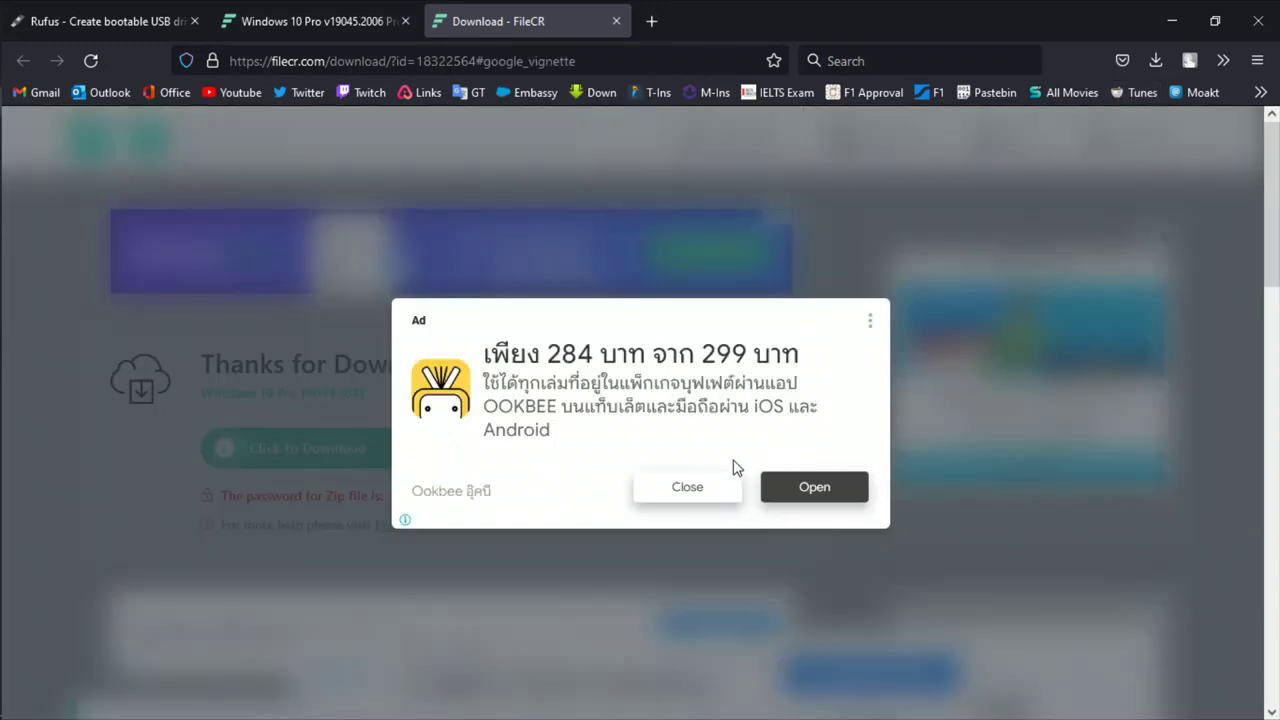
click(686, 490)
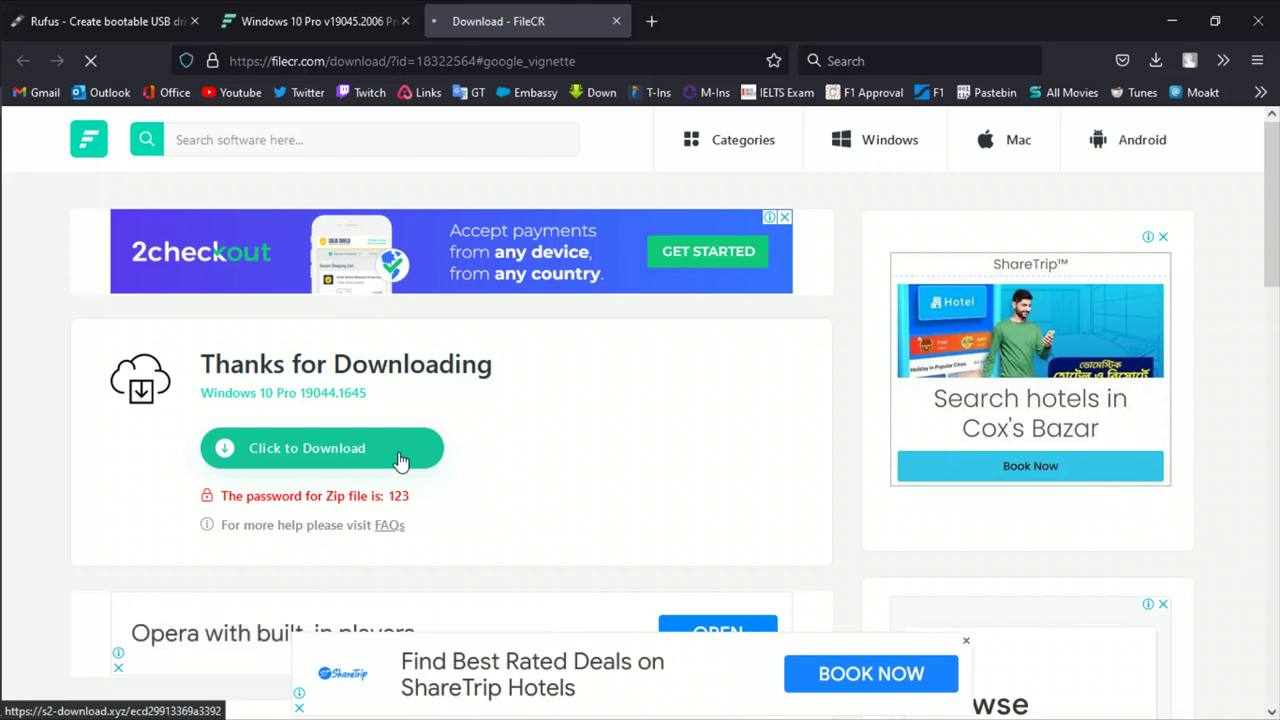
Close both FileCR tabs and minimise the browser window
click(616, 22)
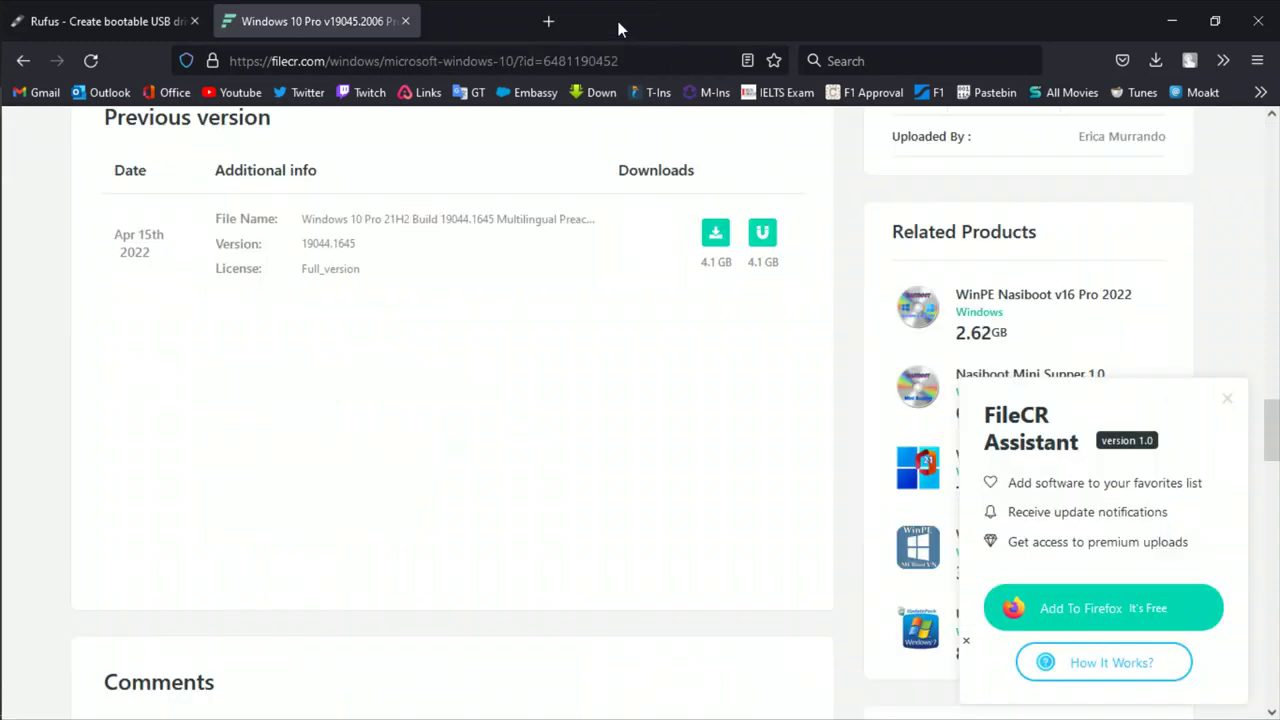
click(403, 22)
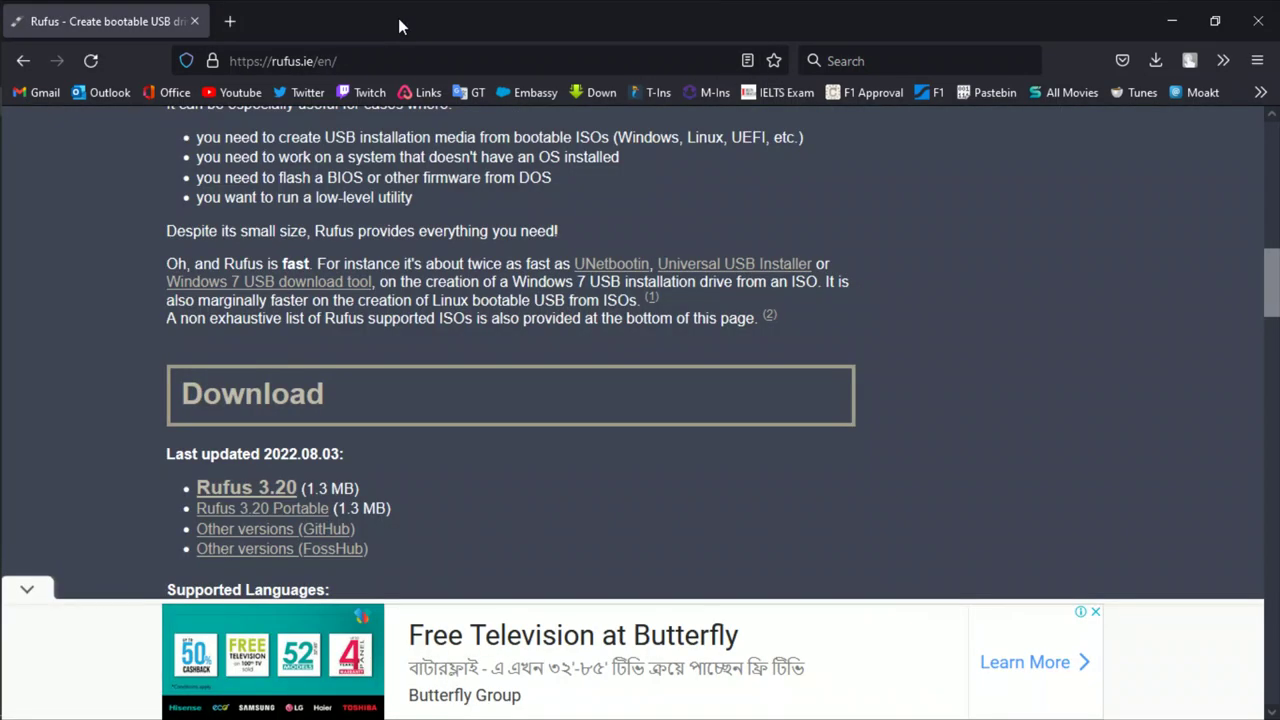
click(1170, 22)
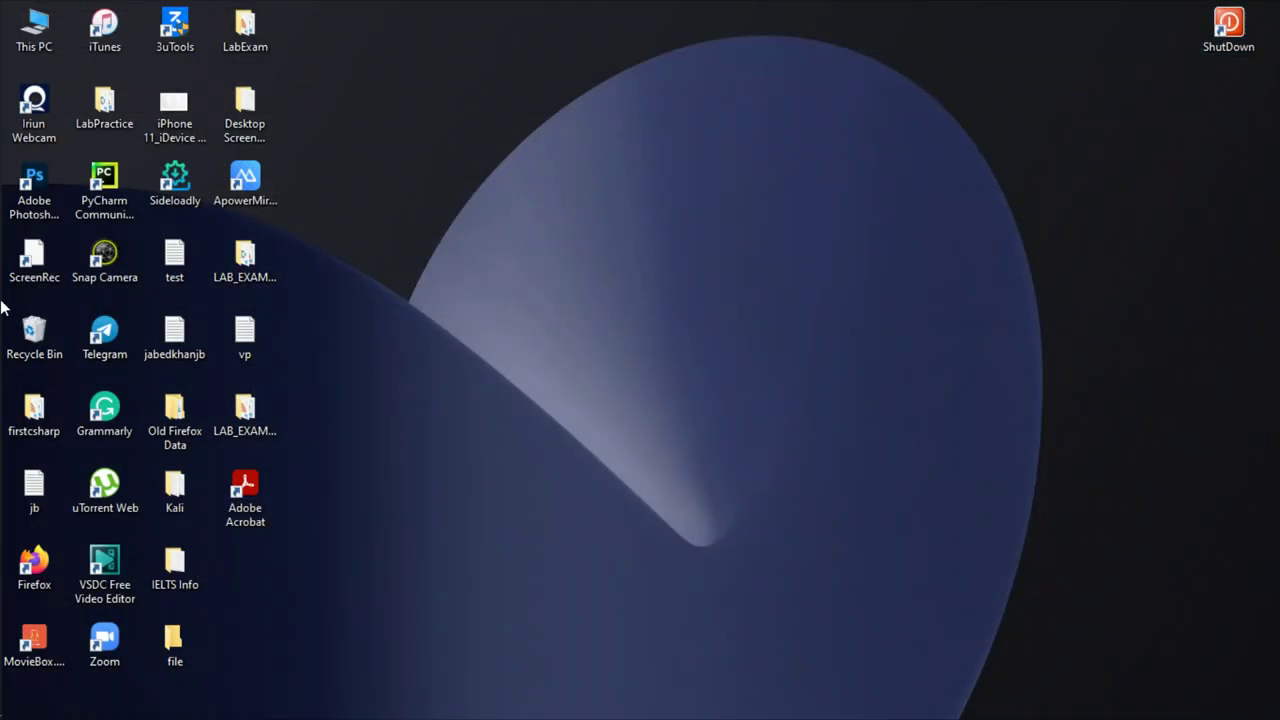
Restore the Rufus window, then look up the Windows 10 Pro disc image on Disk 6 (H:) in File Explorer
click(30, 364)
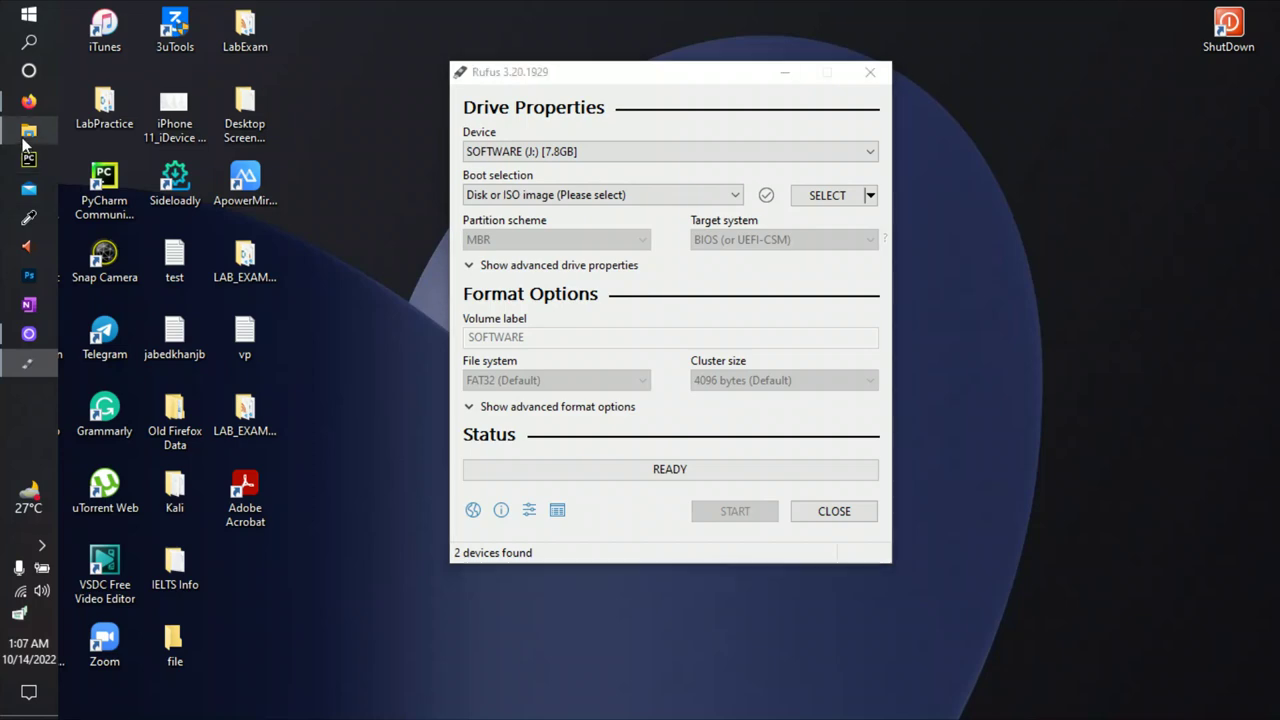
click(22, 145)
click(212, 488)
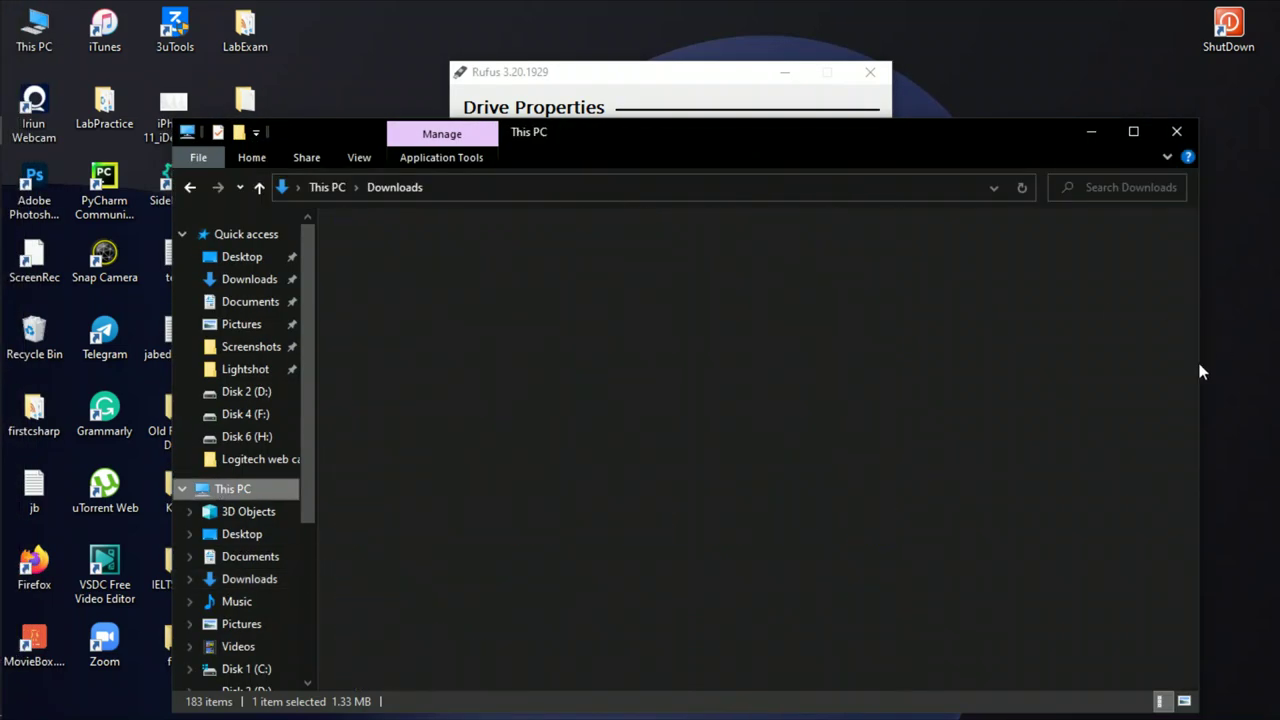
double_click(948, 498)
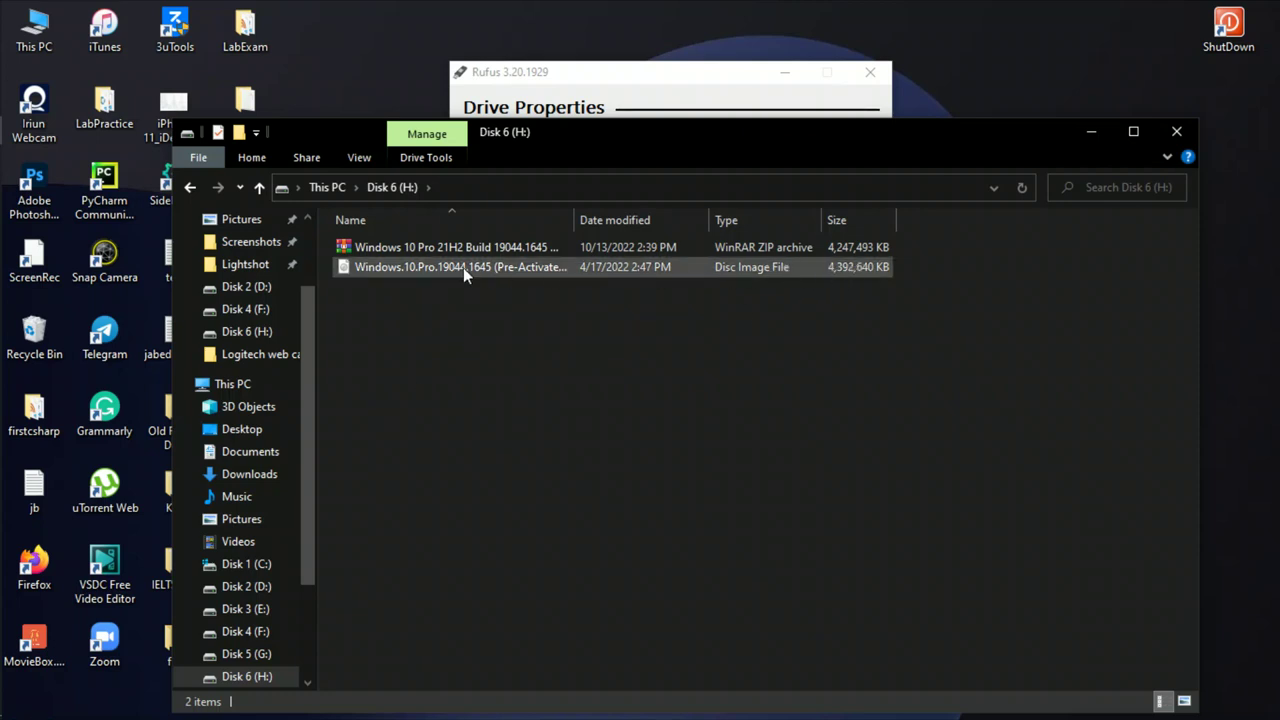
click(1093, 137)
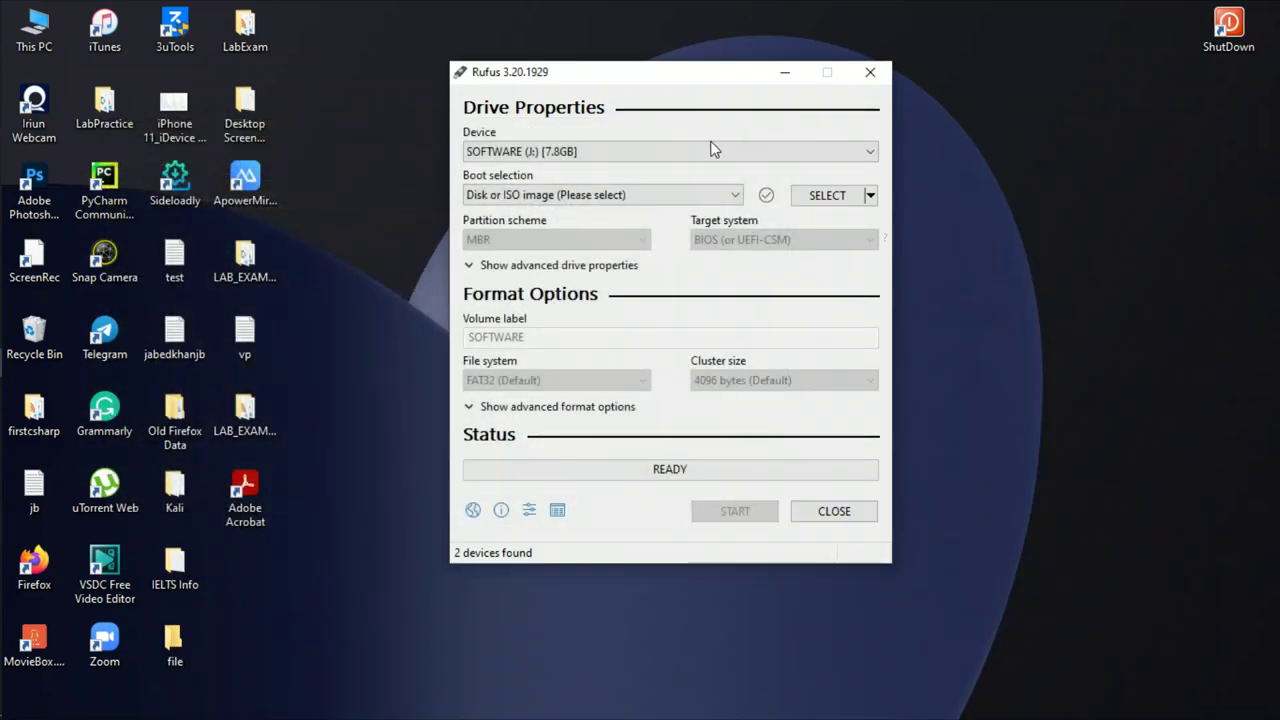
Load the Windows.10.Pro.19044.1645 (Pre-Activated) [FileCR] ISO from Disk 6 (H:) as the Rufus boot selection
click(573, 199)
click(574, 200)
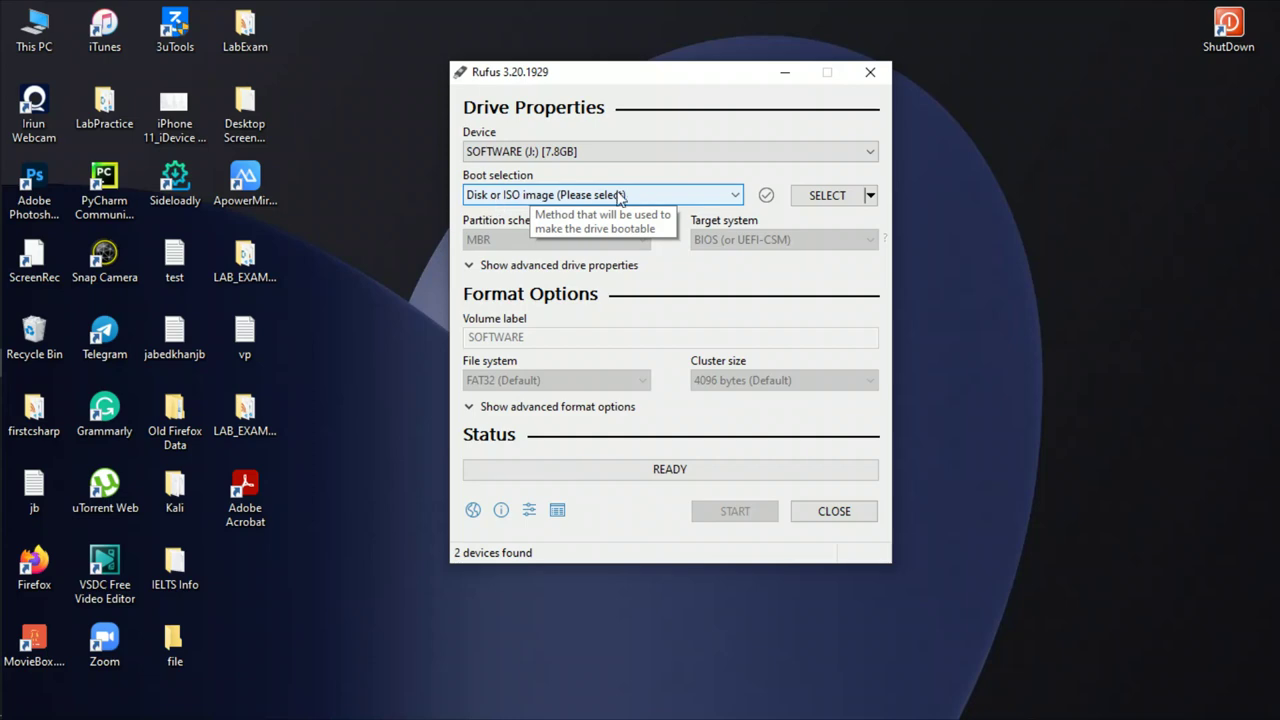
click(858, 197)
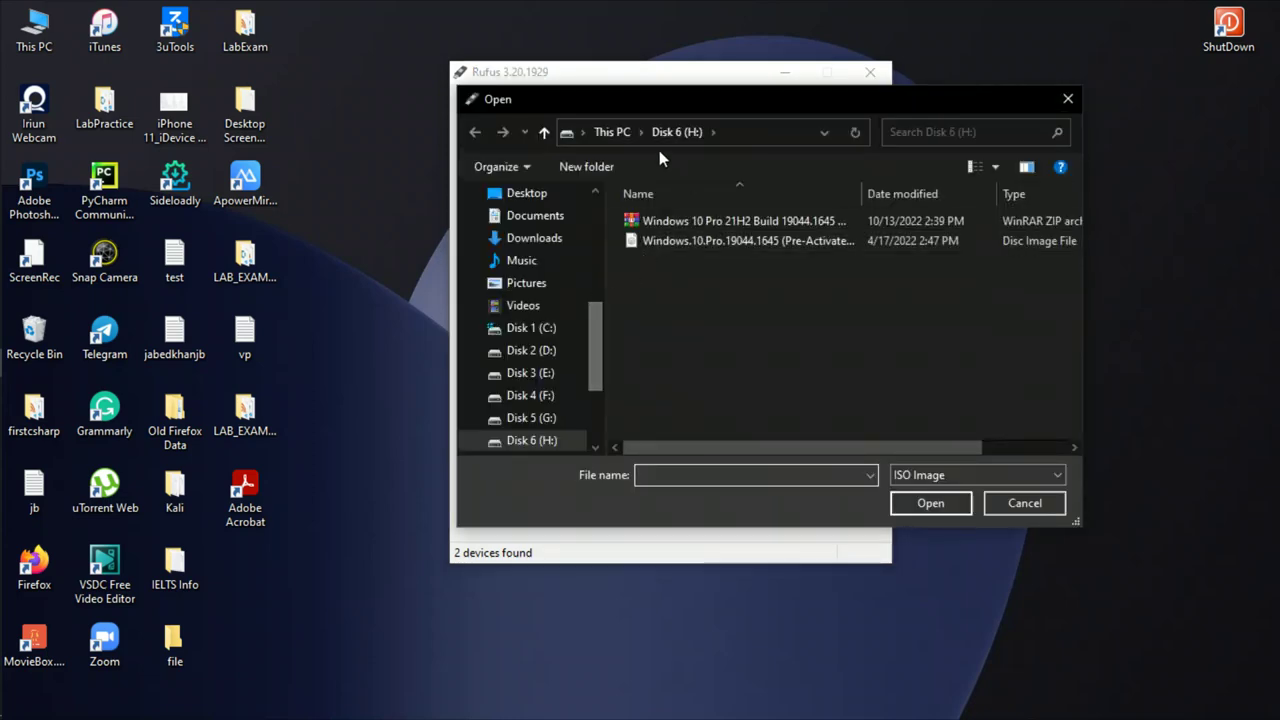
click(603, 132)
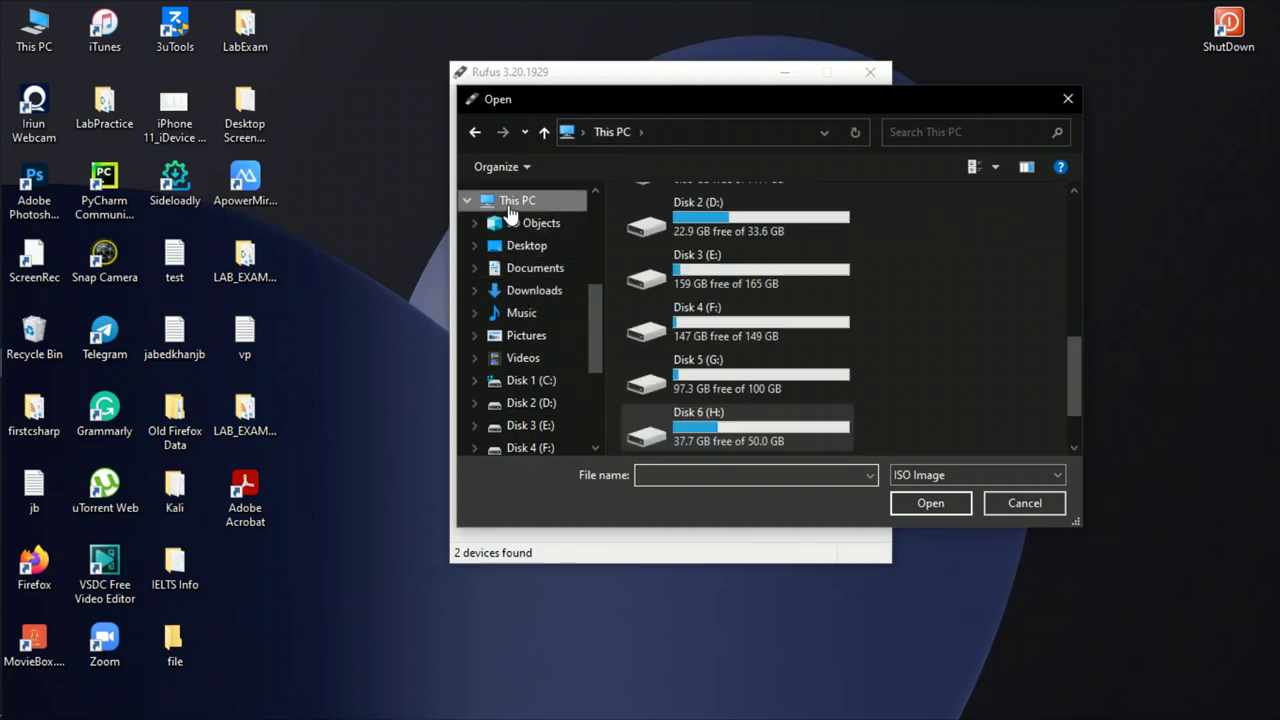
scroll(797, 344, down, 2)
double_click(716, 330)
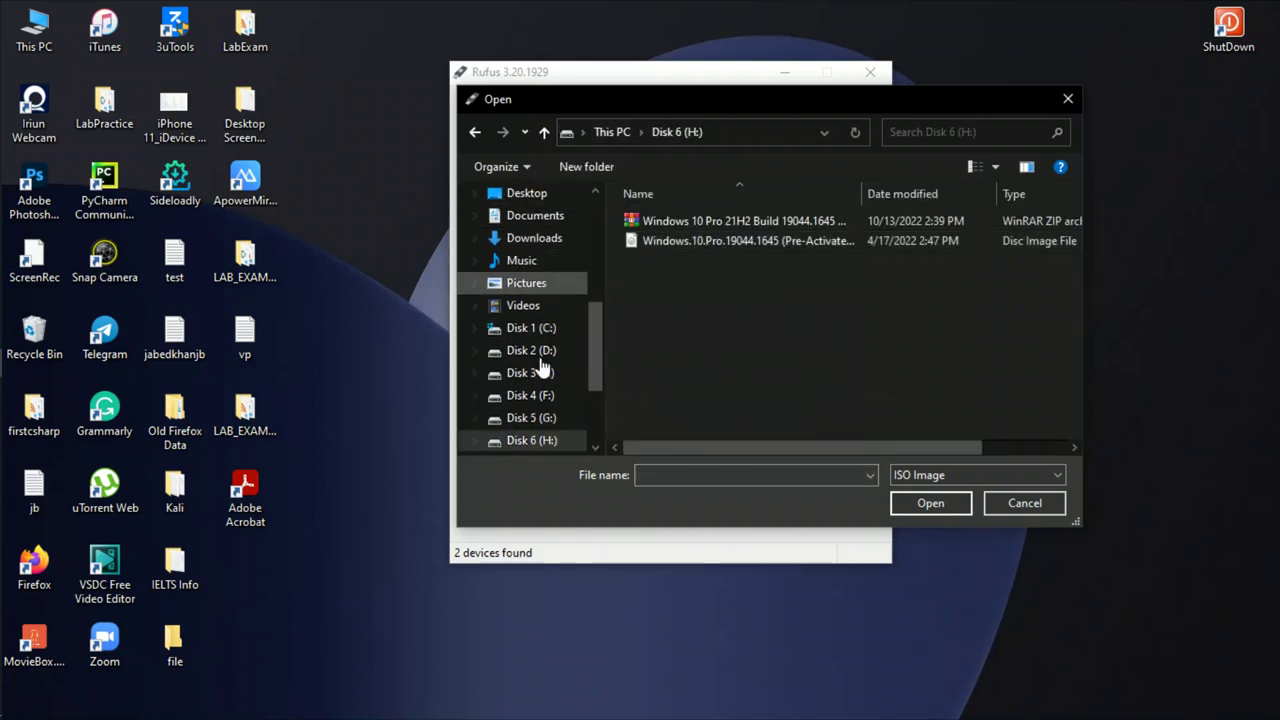
click(754, 241)
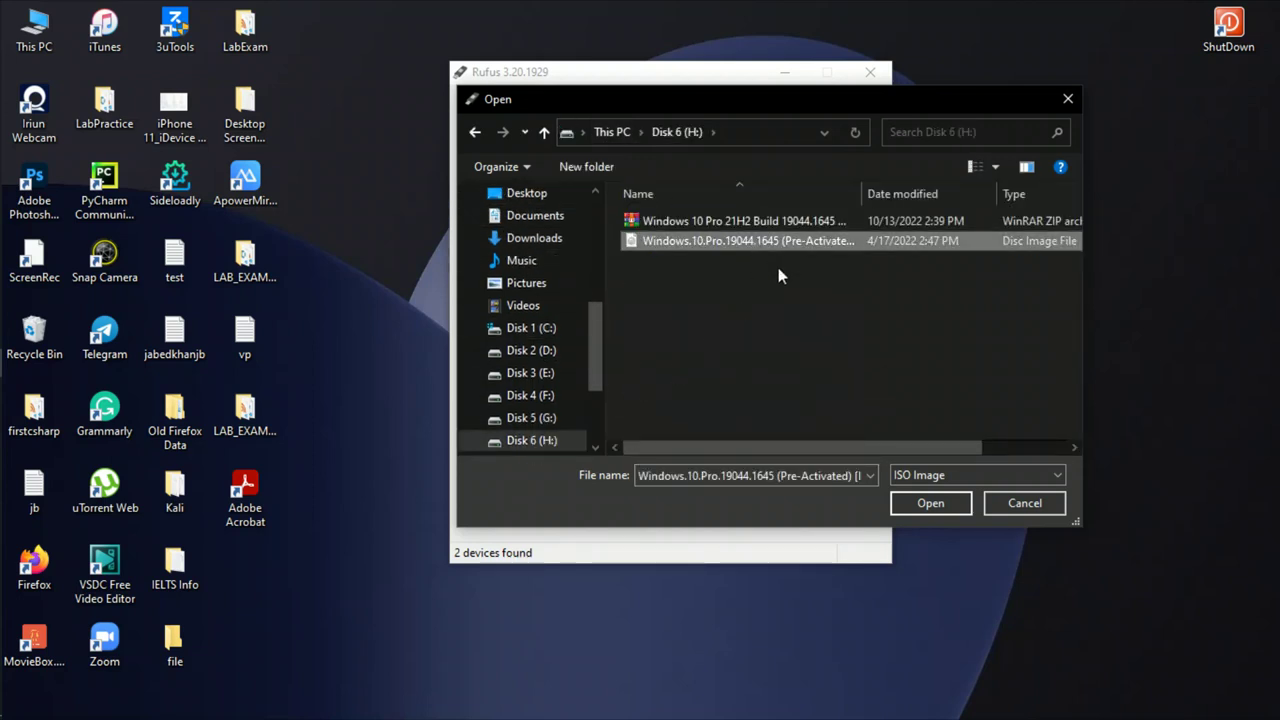
click(931, 502)
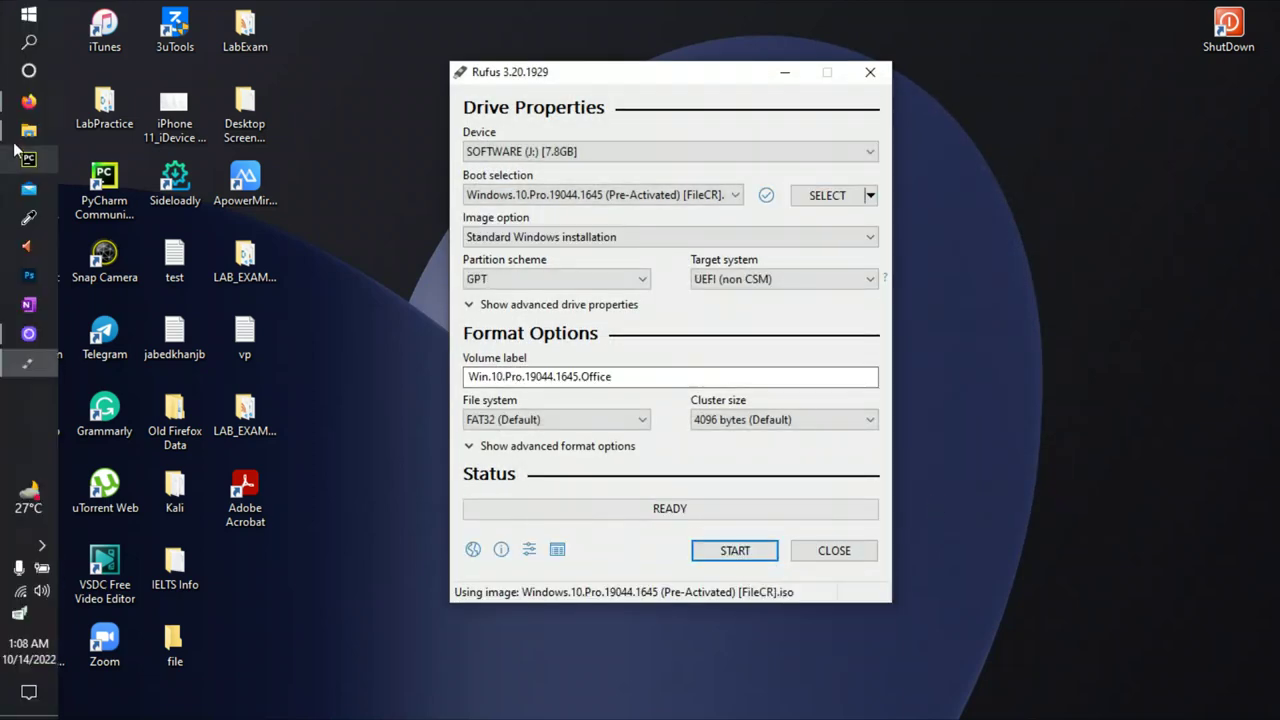
Review the files stored on the SOFTWARE (J:) drive in File Explorer, then minimise its window
click(28, 130)
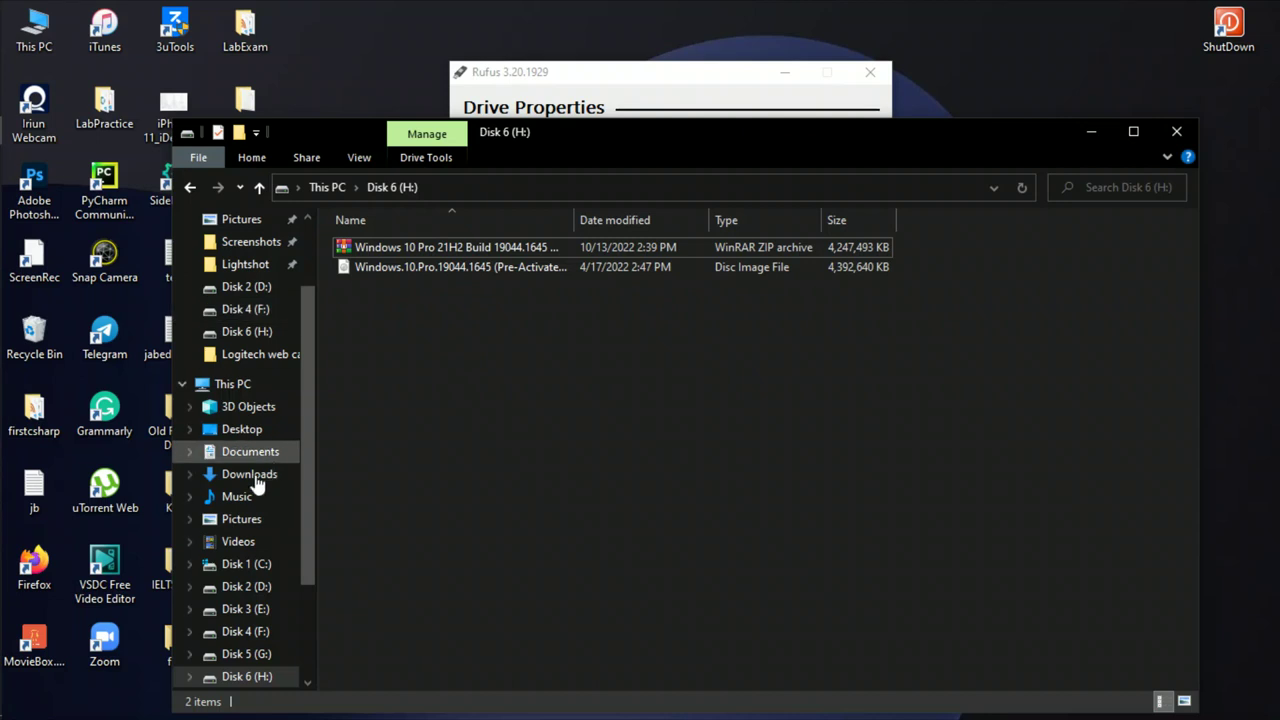
click(232, 384)
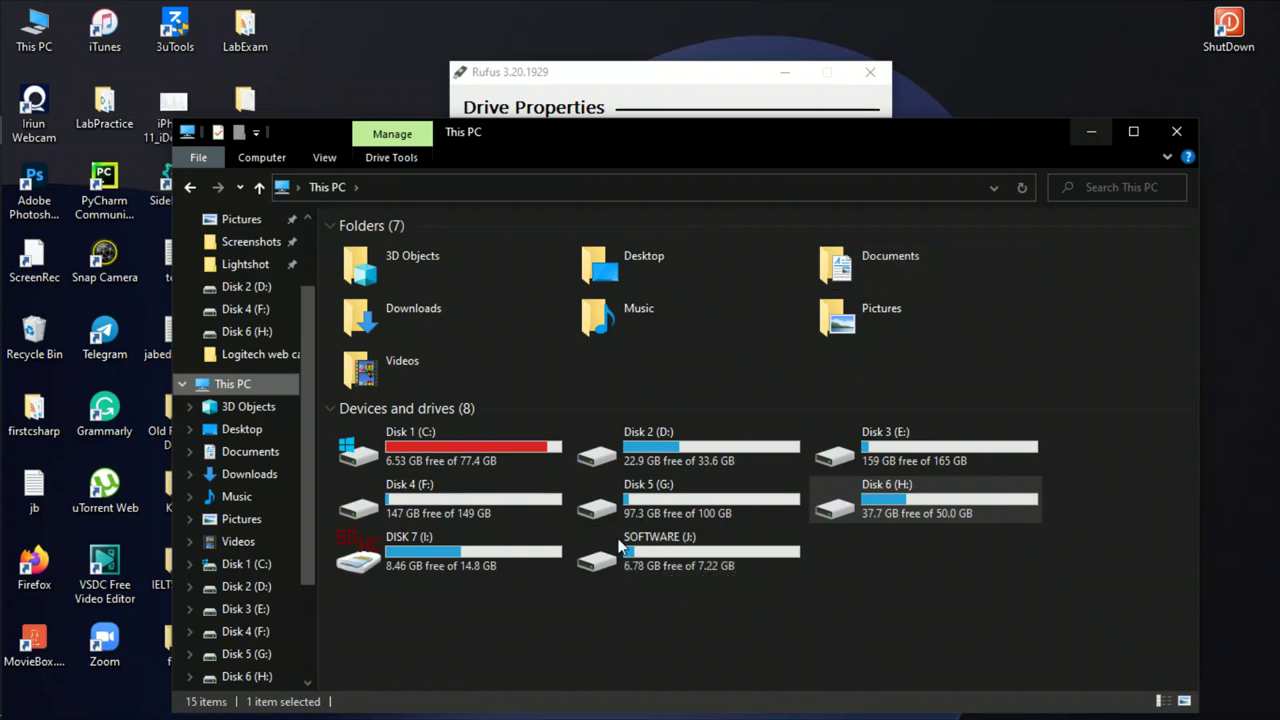
double_click(695, 553)
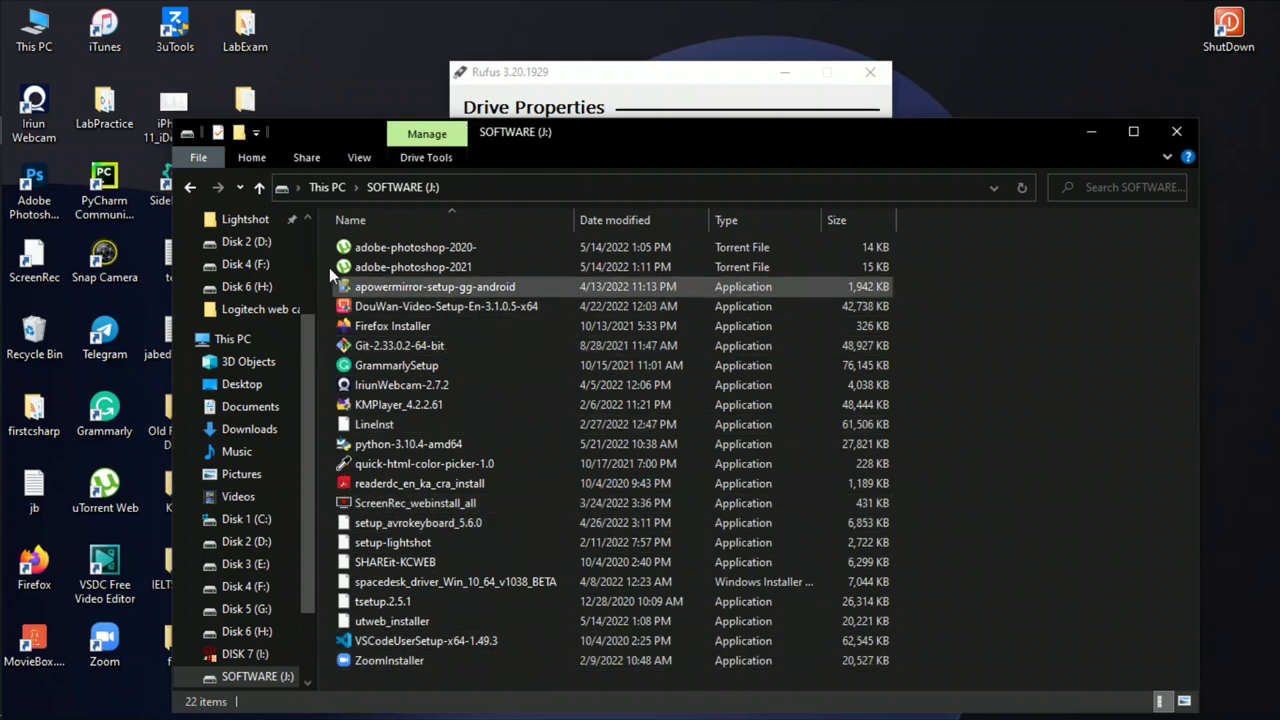
click(322, 188)
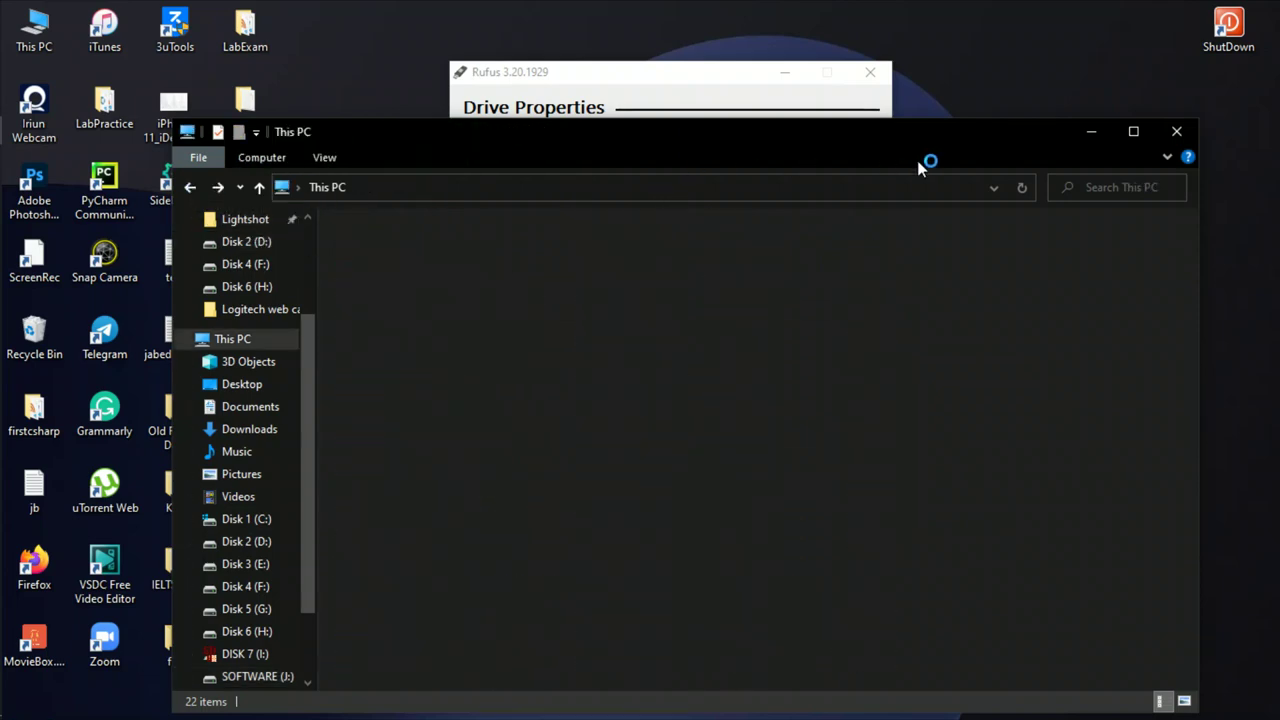
click(1088, 132)
Write the Windows 10 Pro image to the SOFTWARE (J:) USB drive and close Rufus
click(740, 551)
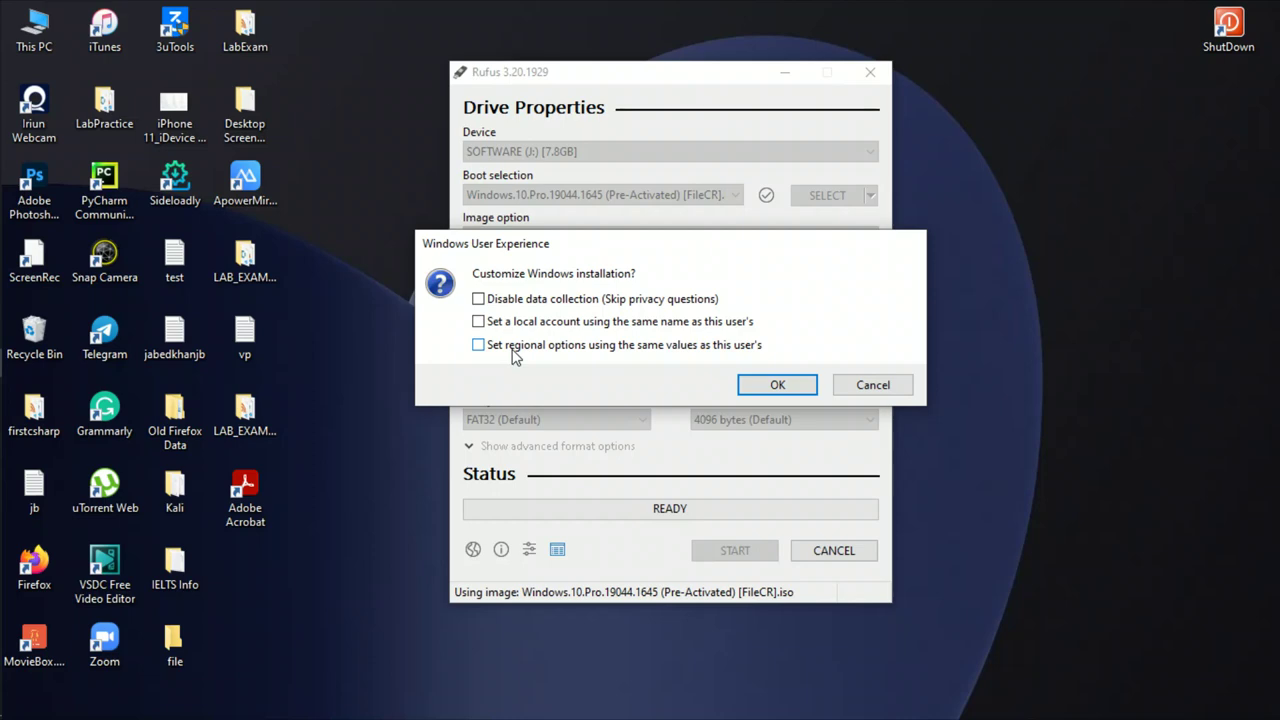
click(23, 357)
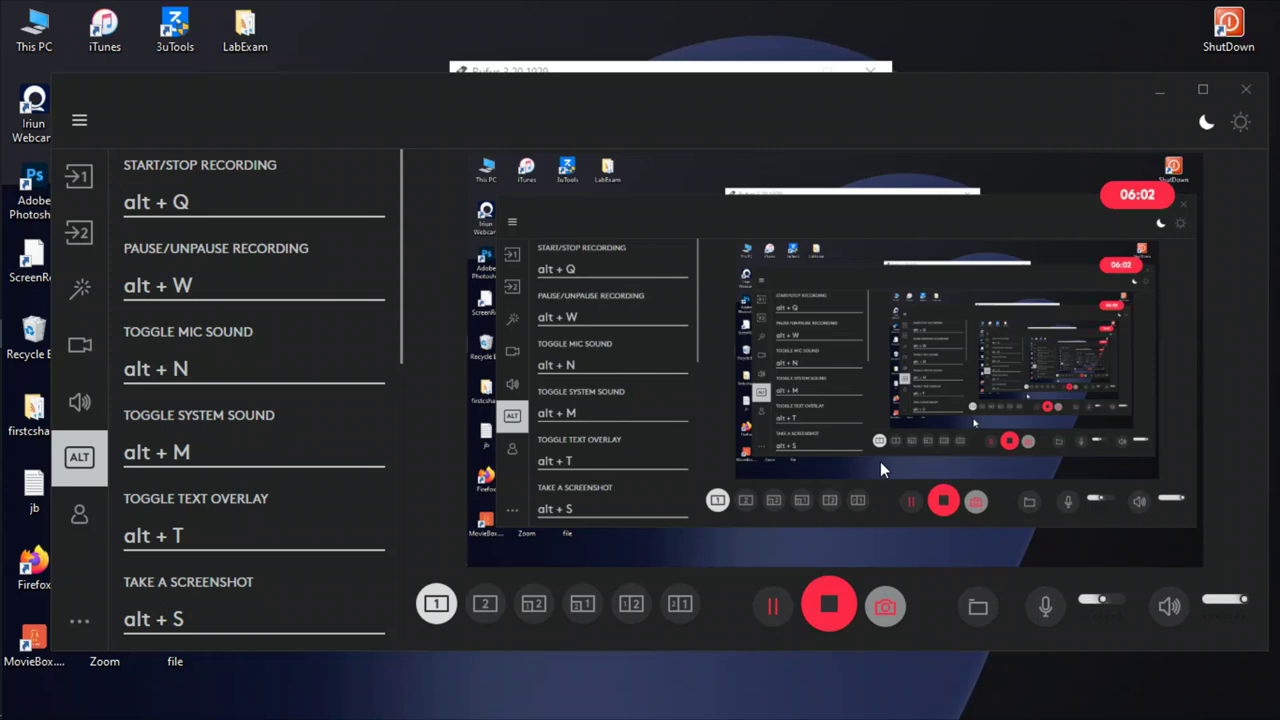
click(1162, 90)
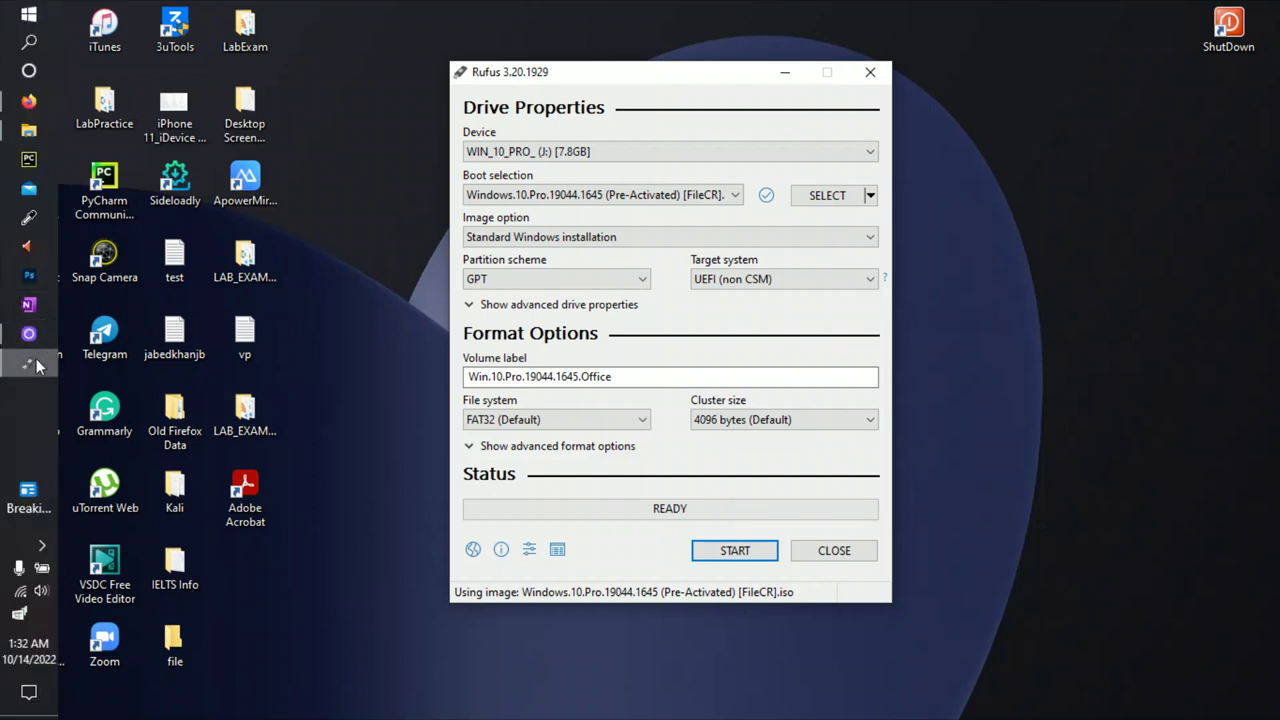
mouse_move(36, 367)
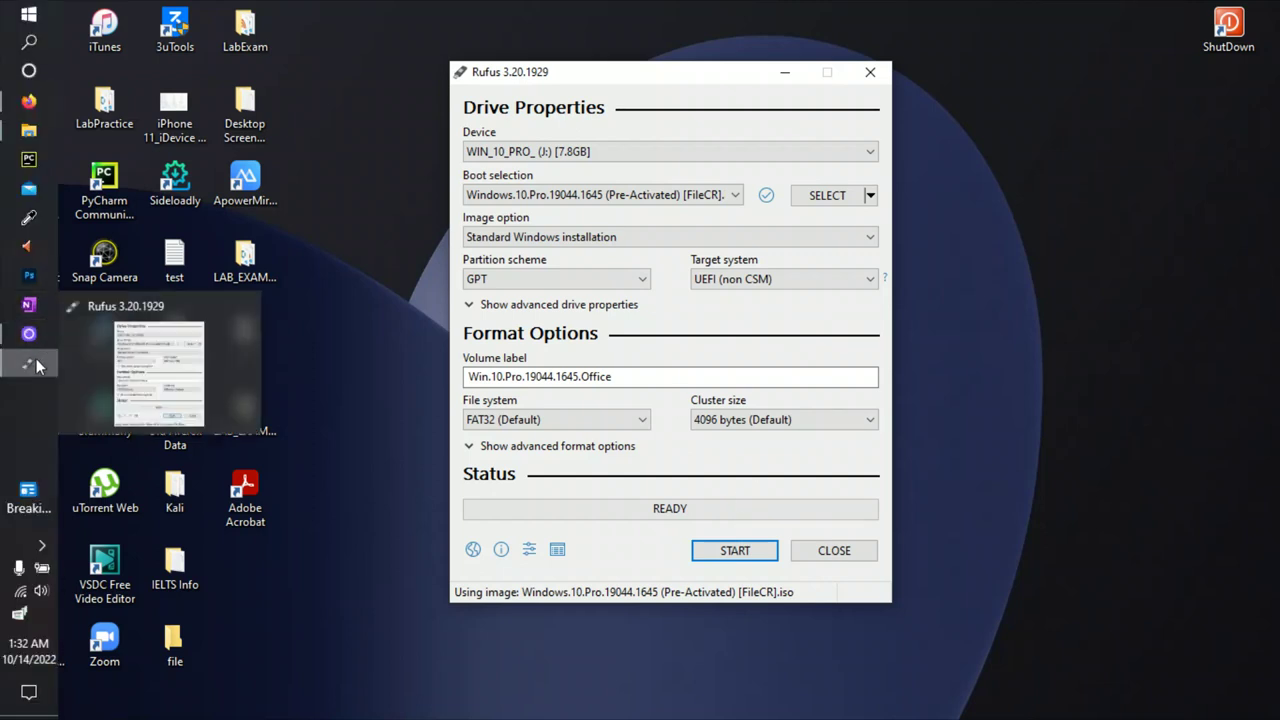
click(834, 551)
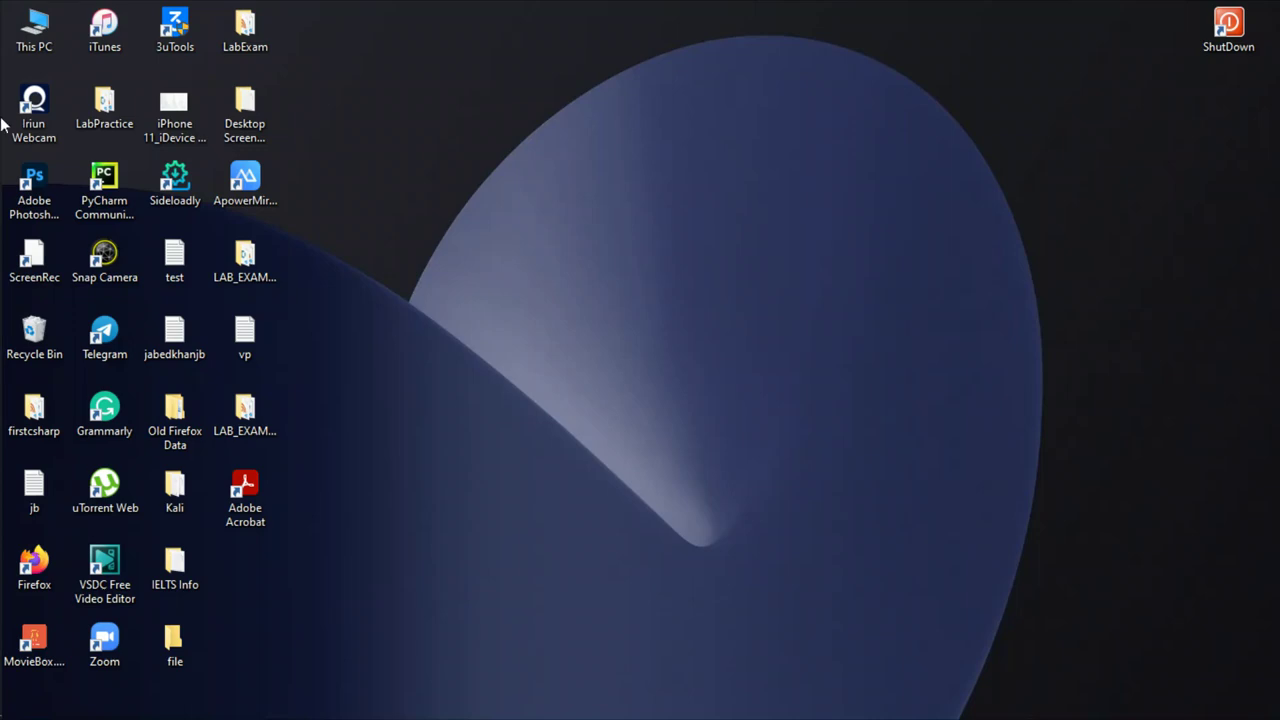
Open the WIN_10_PRO_ (J:) drive in File Explorer to view its installation files
click(21, 130)
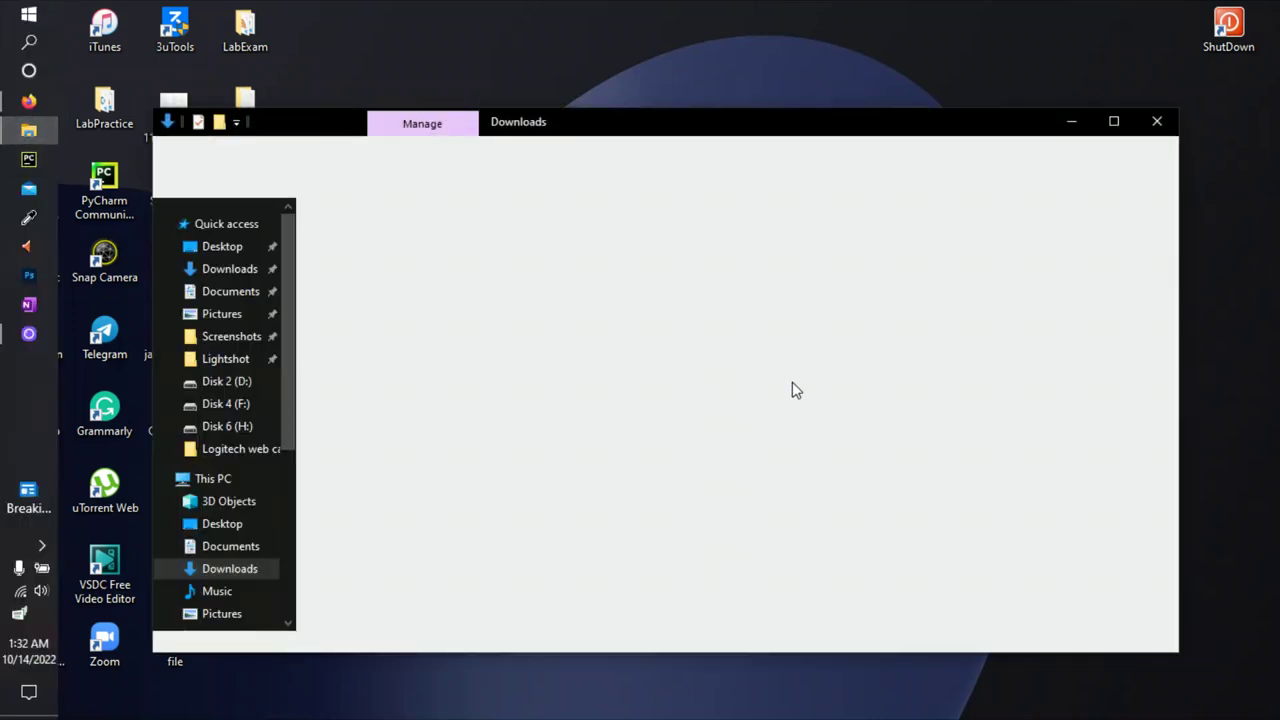
click(456, 324)
click(242, 479)
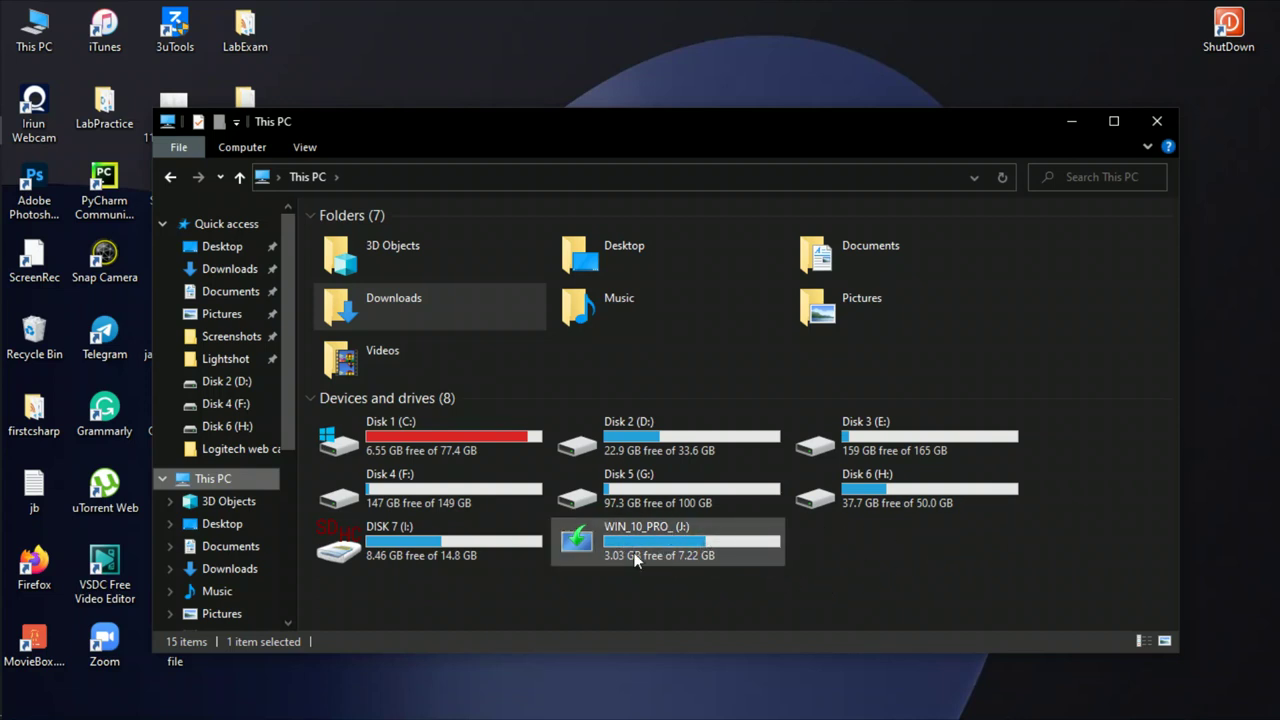
double_click(636, 558)
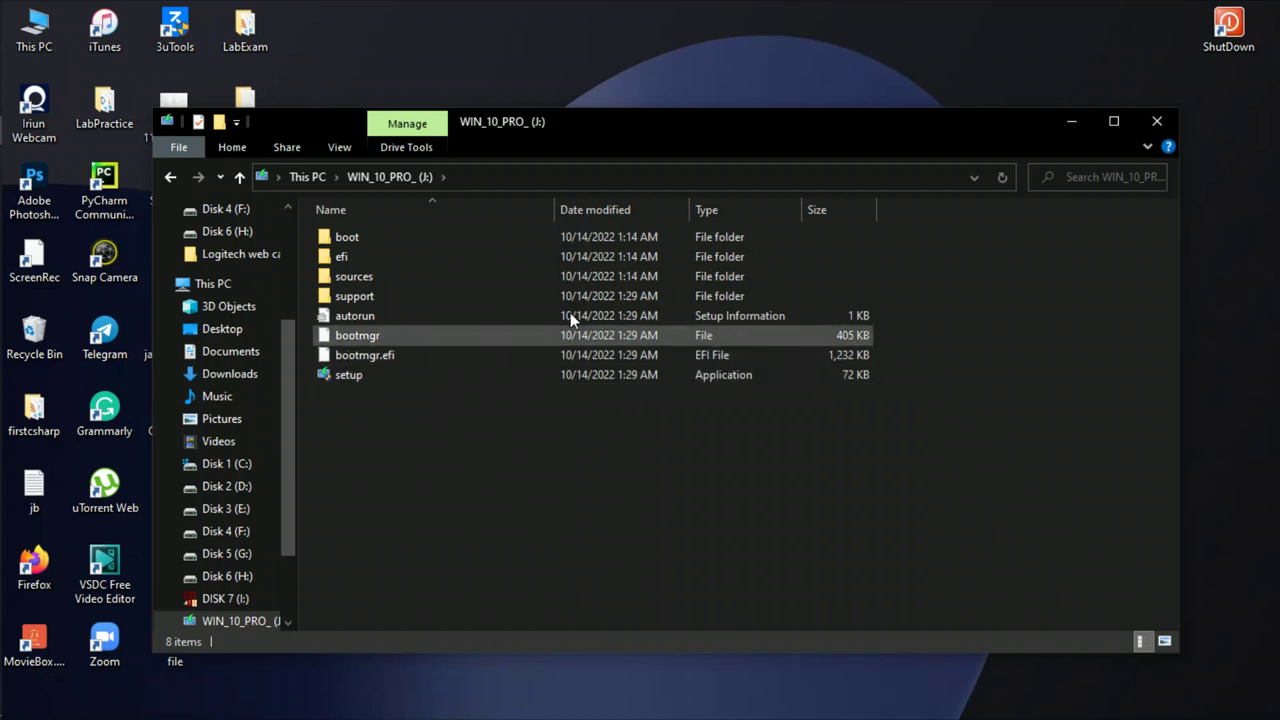
Copy all the installation files and folders at the root of the WIN_10_PRO_ (J:) drive to the clipboard
click(395, 238)
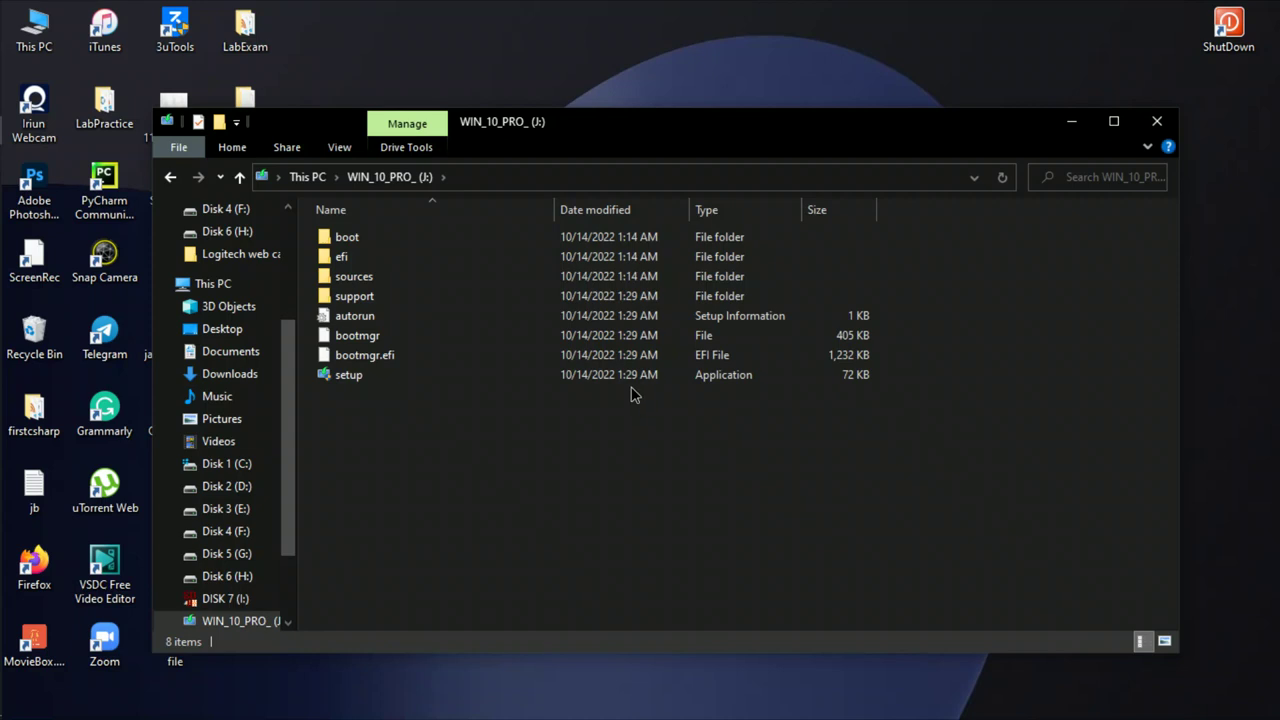
drag(632, 394, 572, 237)
right_click(572, 237)
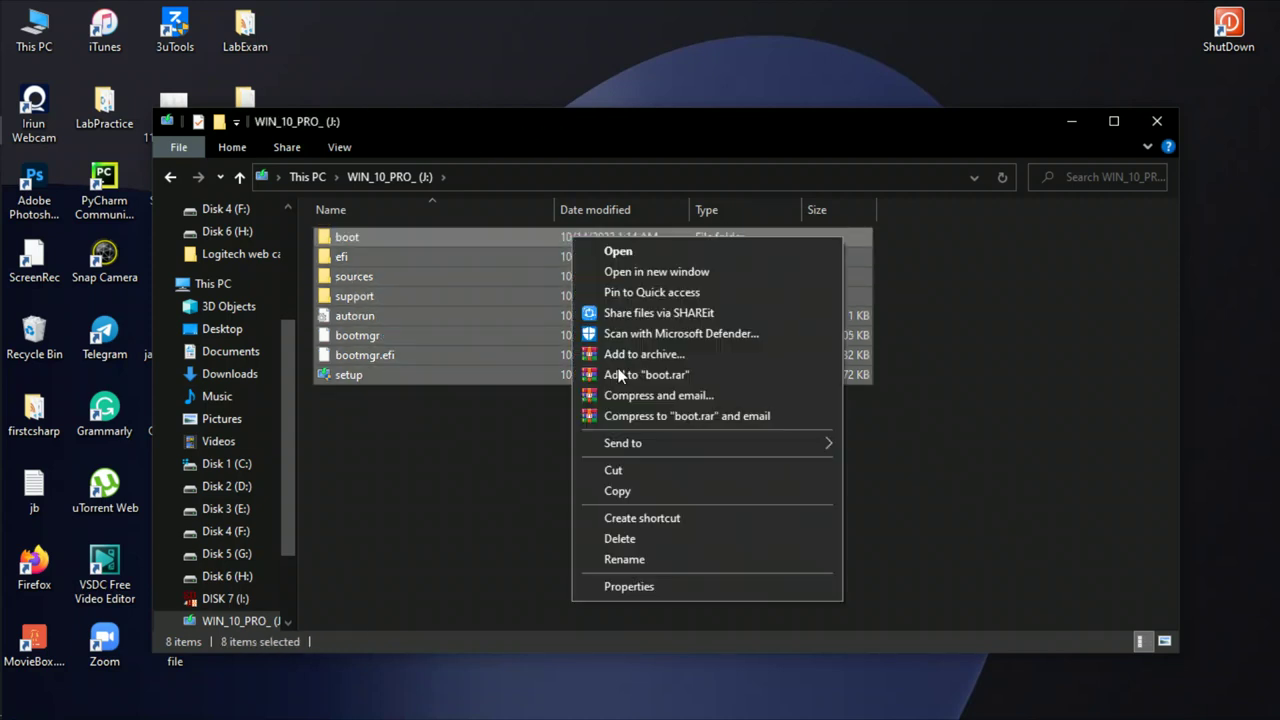
click(627, 487)
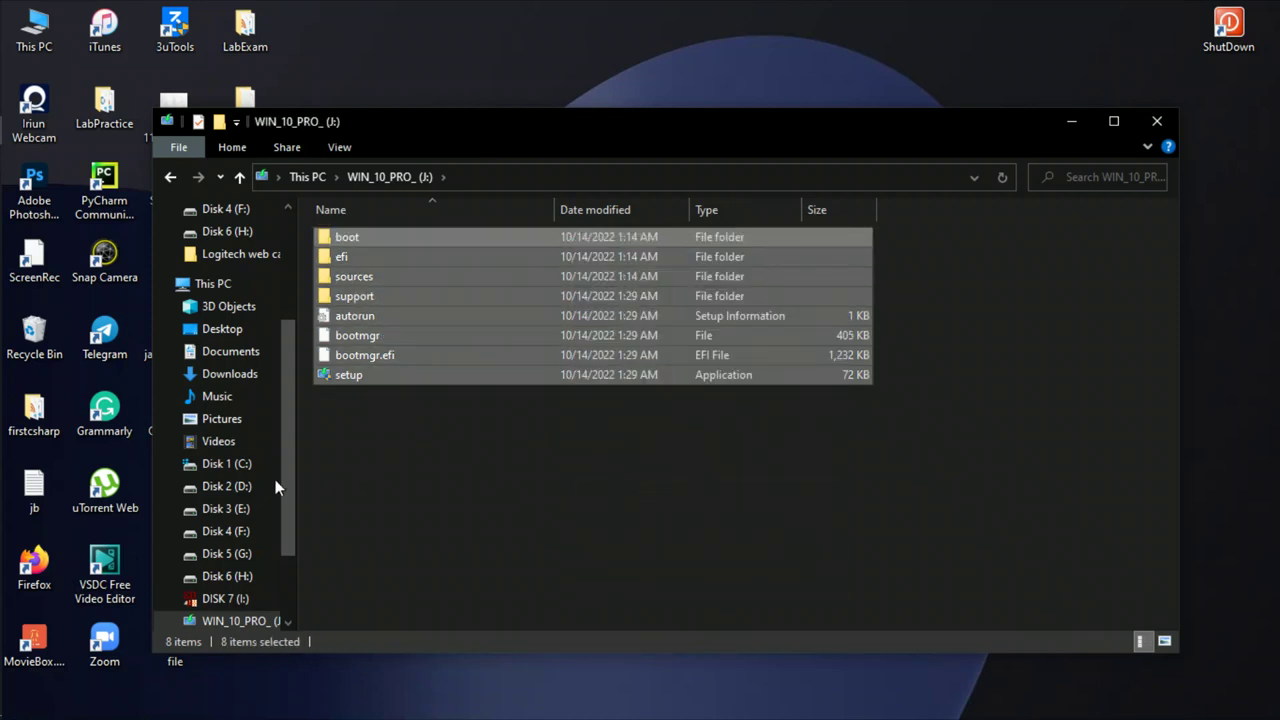
Reopen the WIN_10_PRO_ (J:) drive from This PC to check its contents and return to the This PC overview
click(181, 285)
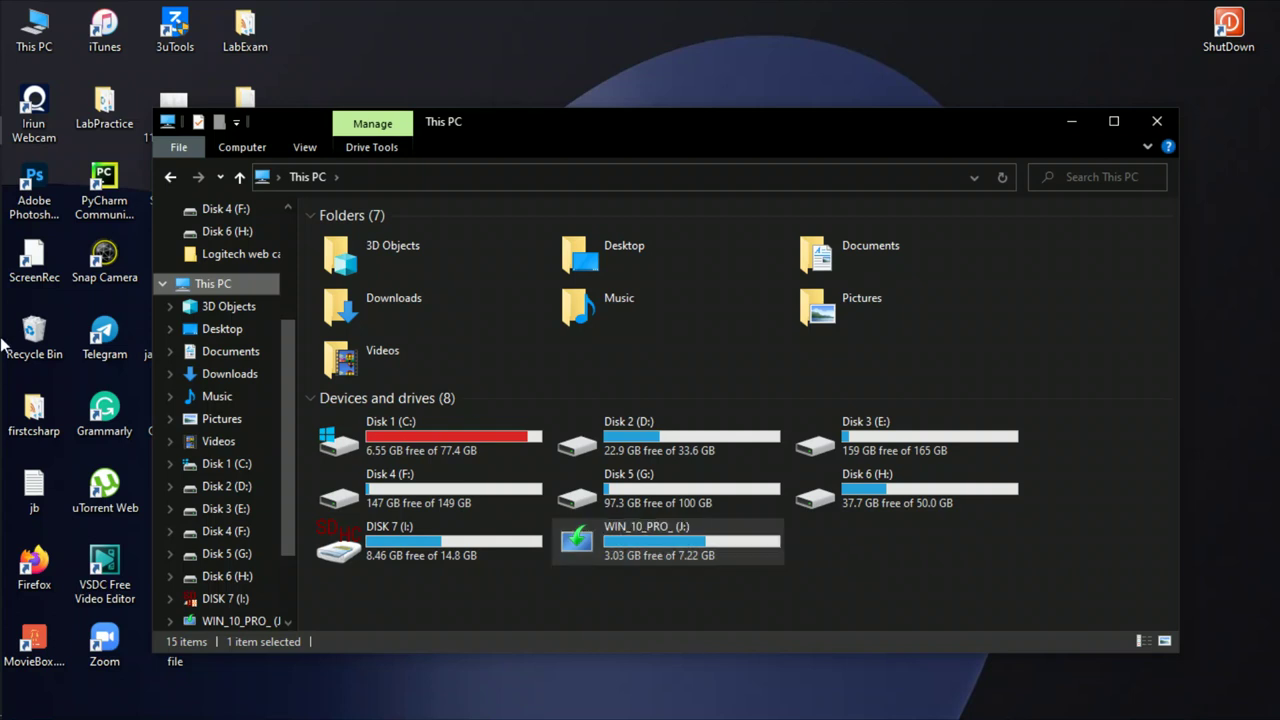
mouse_move(10, 345)
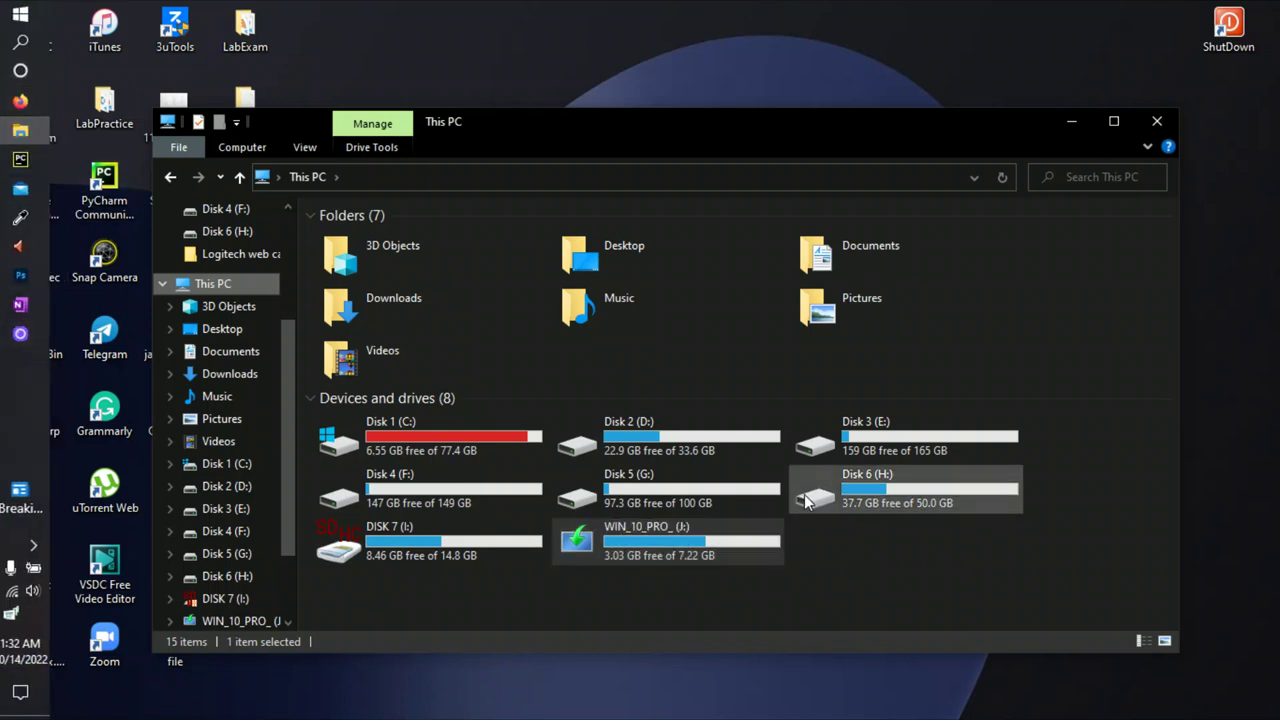
click(739, 542)
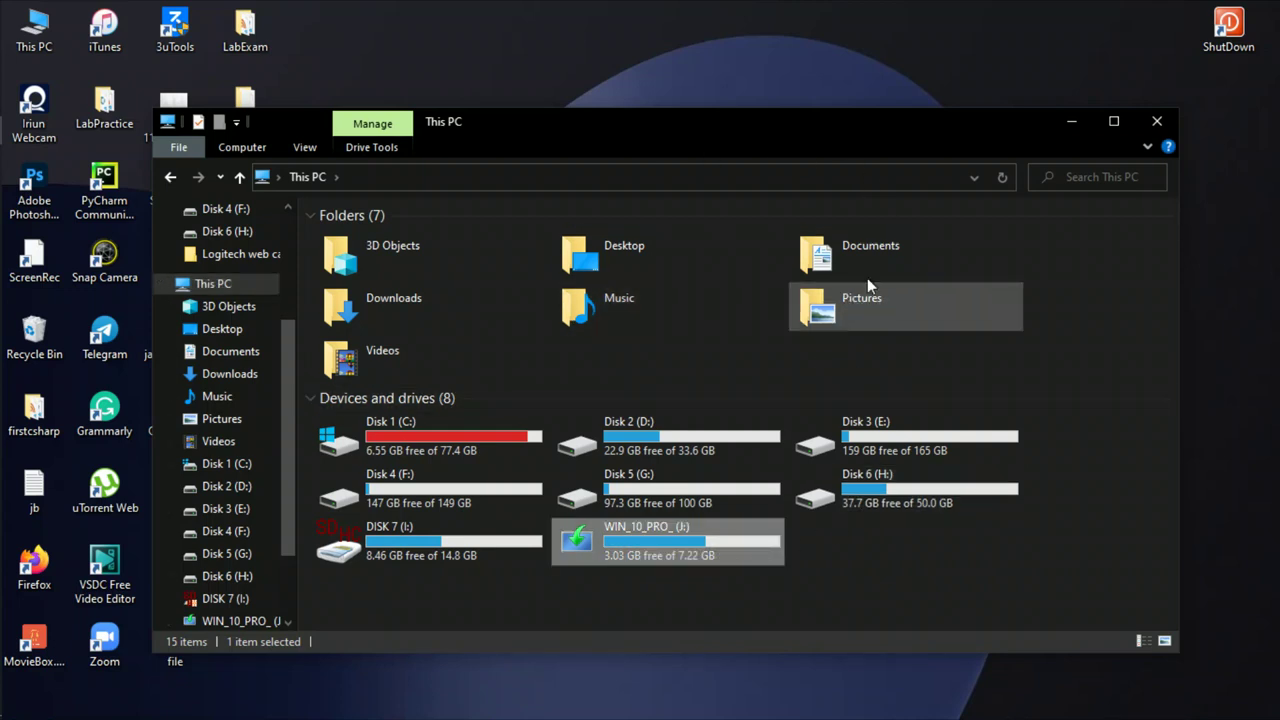
double_click(718, 548)
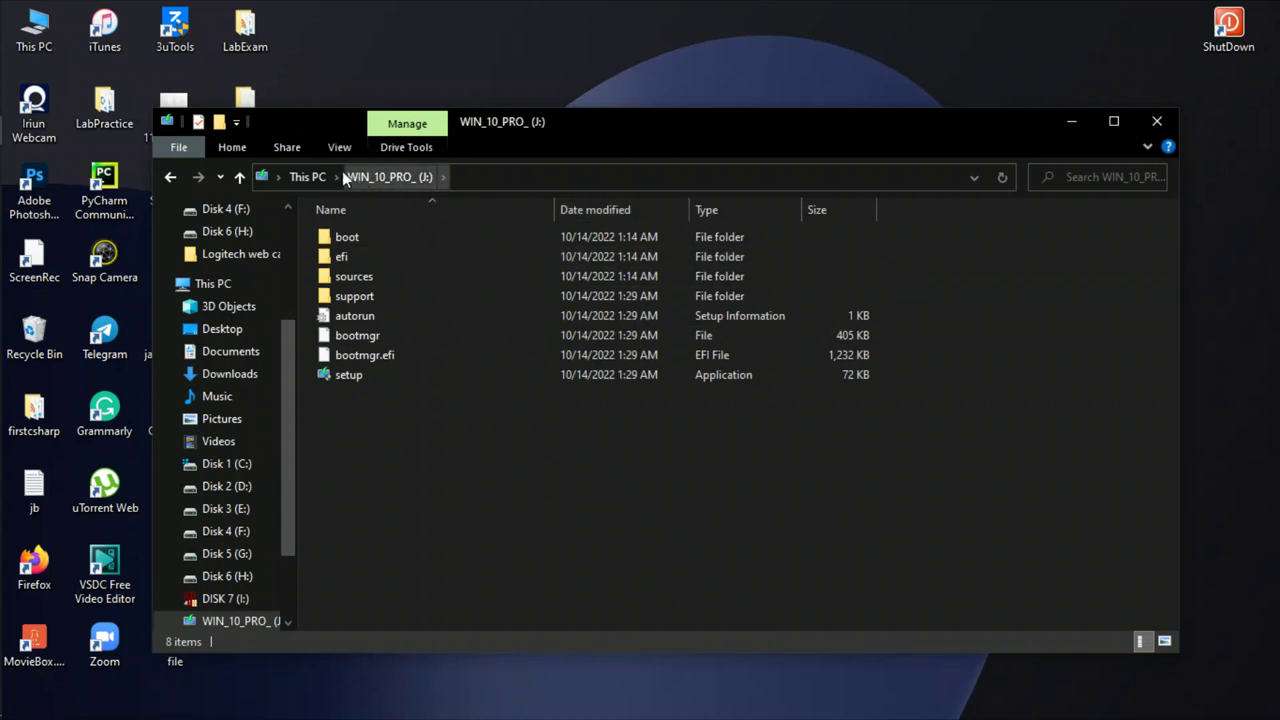
click(313, 176)
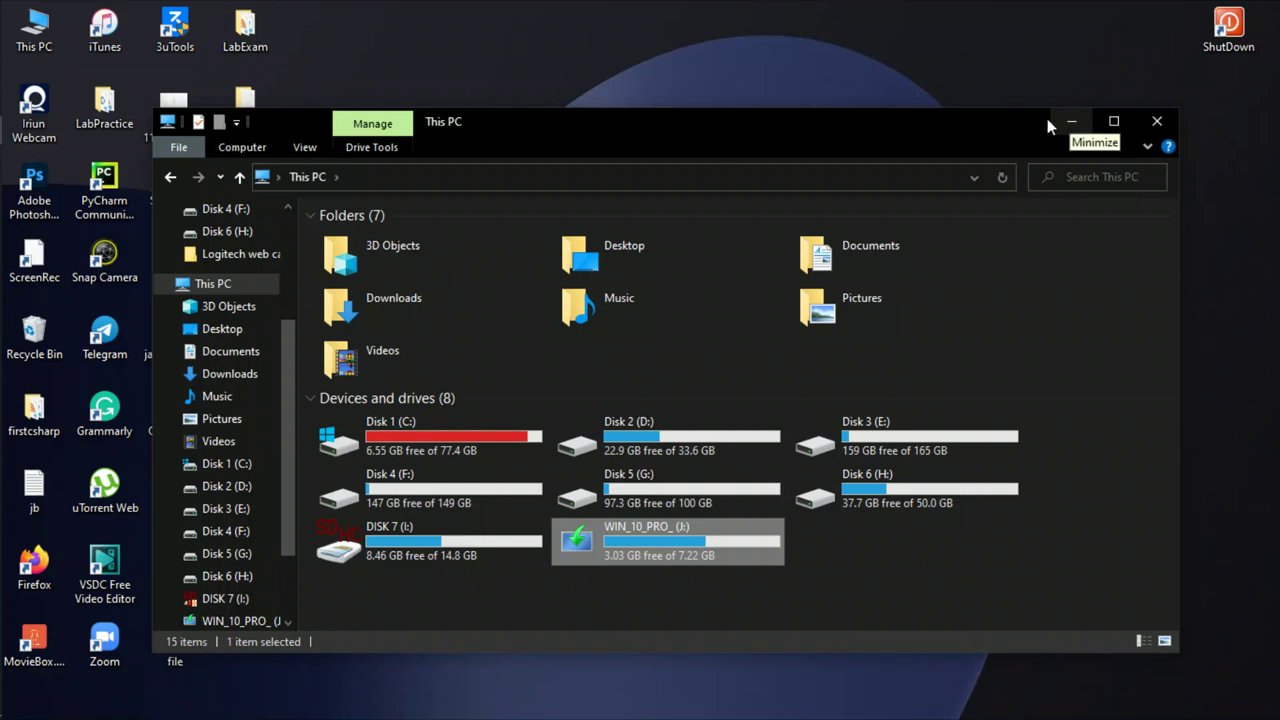
mouse_move(20, 150)
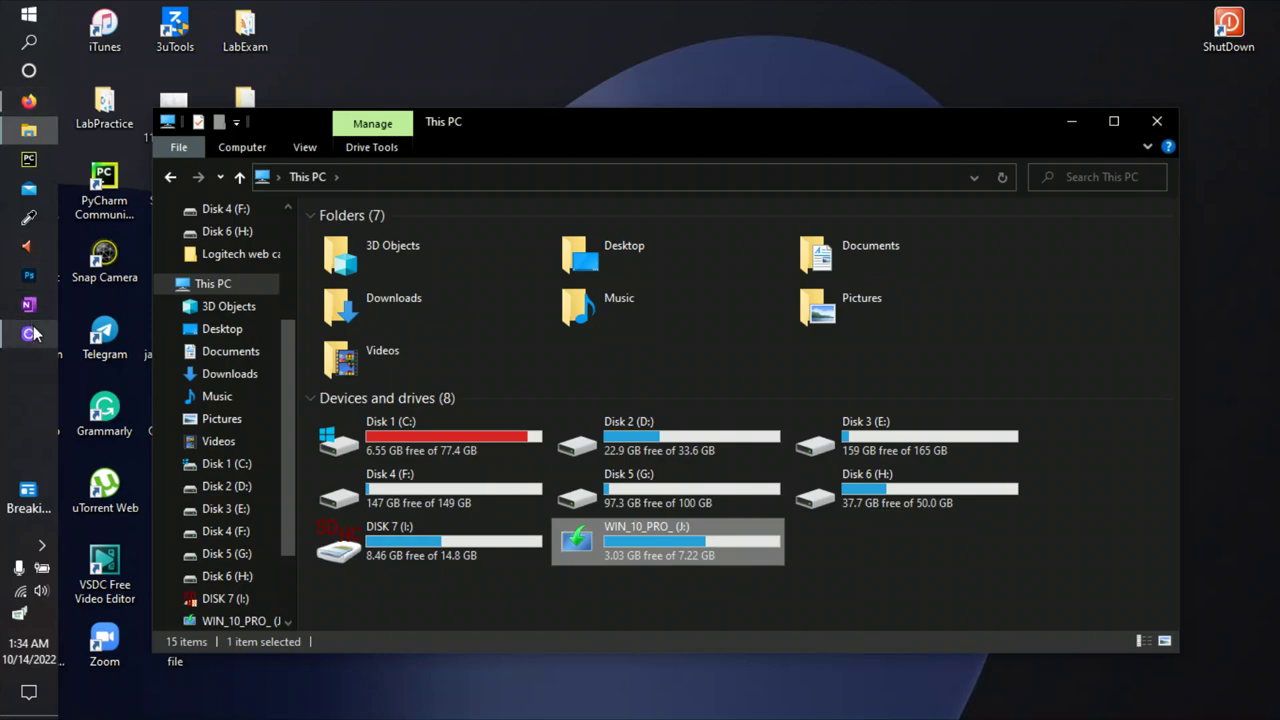